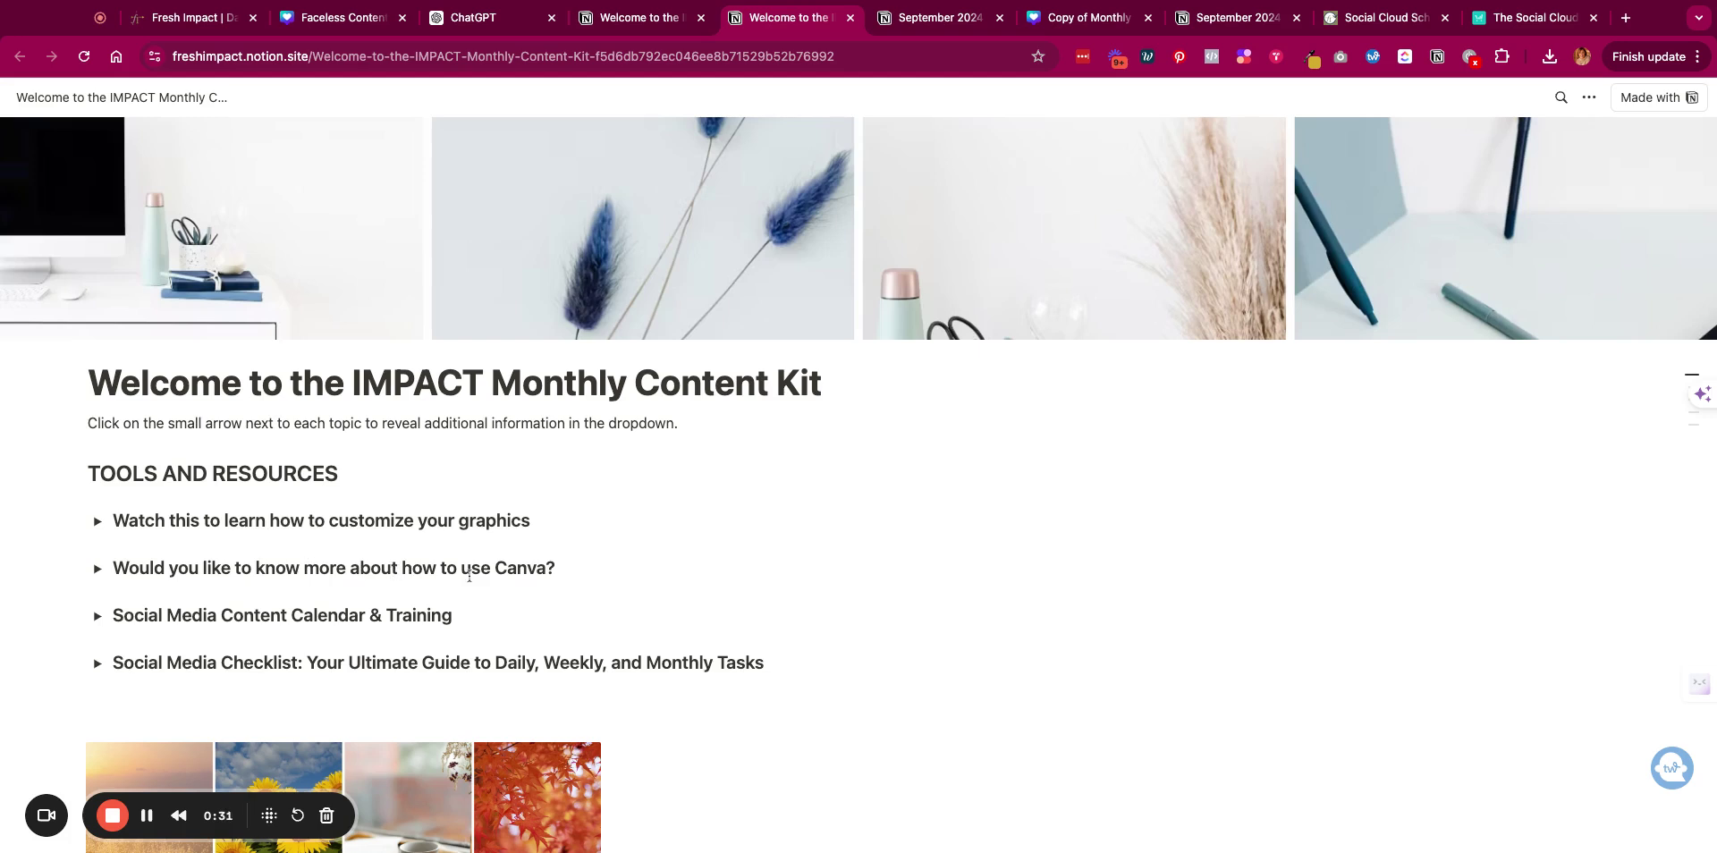
# - Expand the Social Media Content Calendar & Training topic, skim it, then collapse it again
pyautogui.click(99, 619)
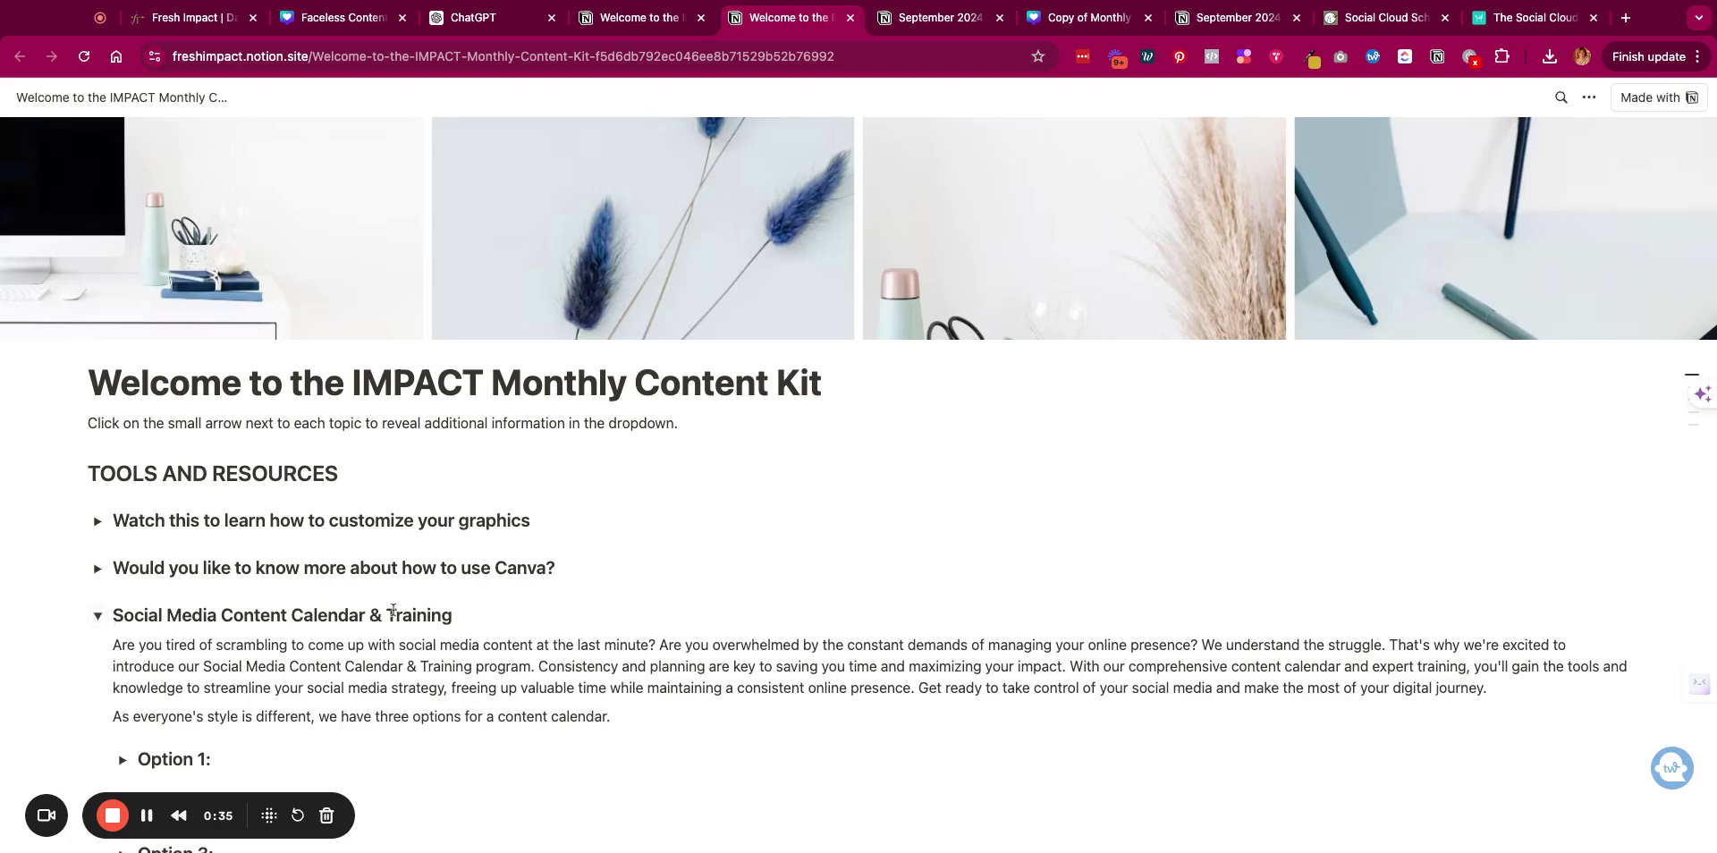
pyautogui.scroll(-1, 392, 610)
pyautogui.scroll(-4, 392, 609)
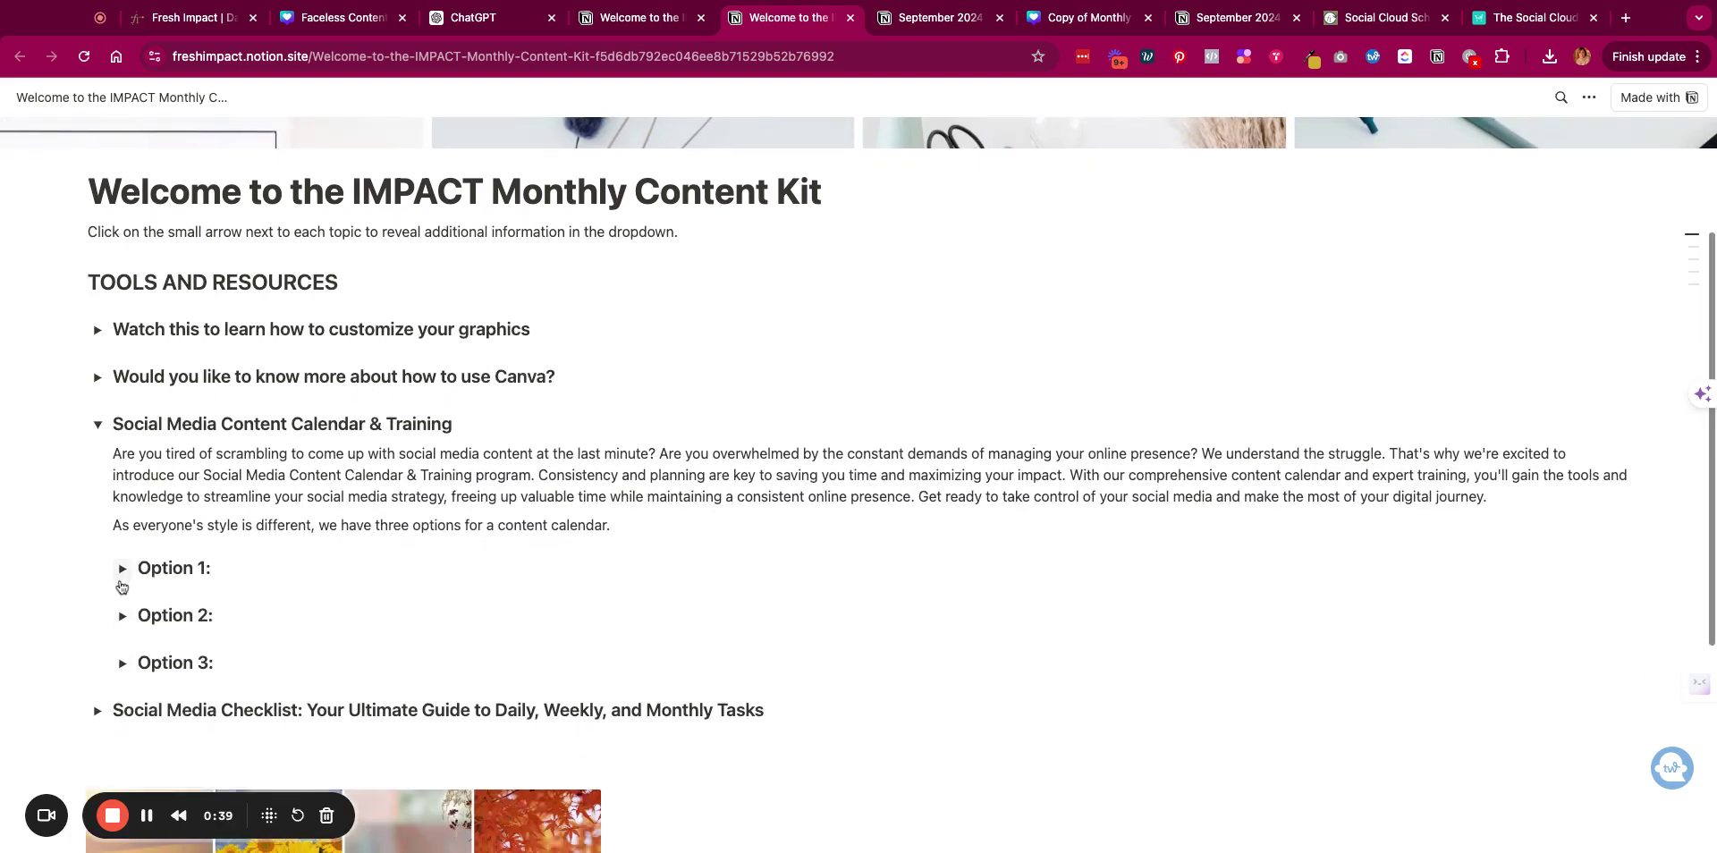
pyautogui.scroll(-1, 123, 579)
pyautogui.click(99, 423)
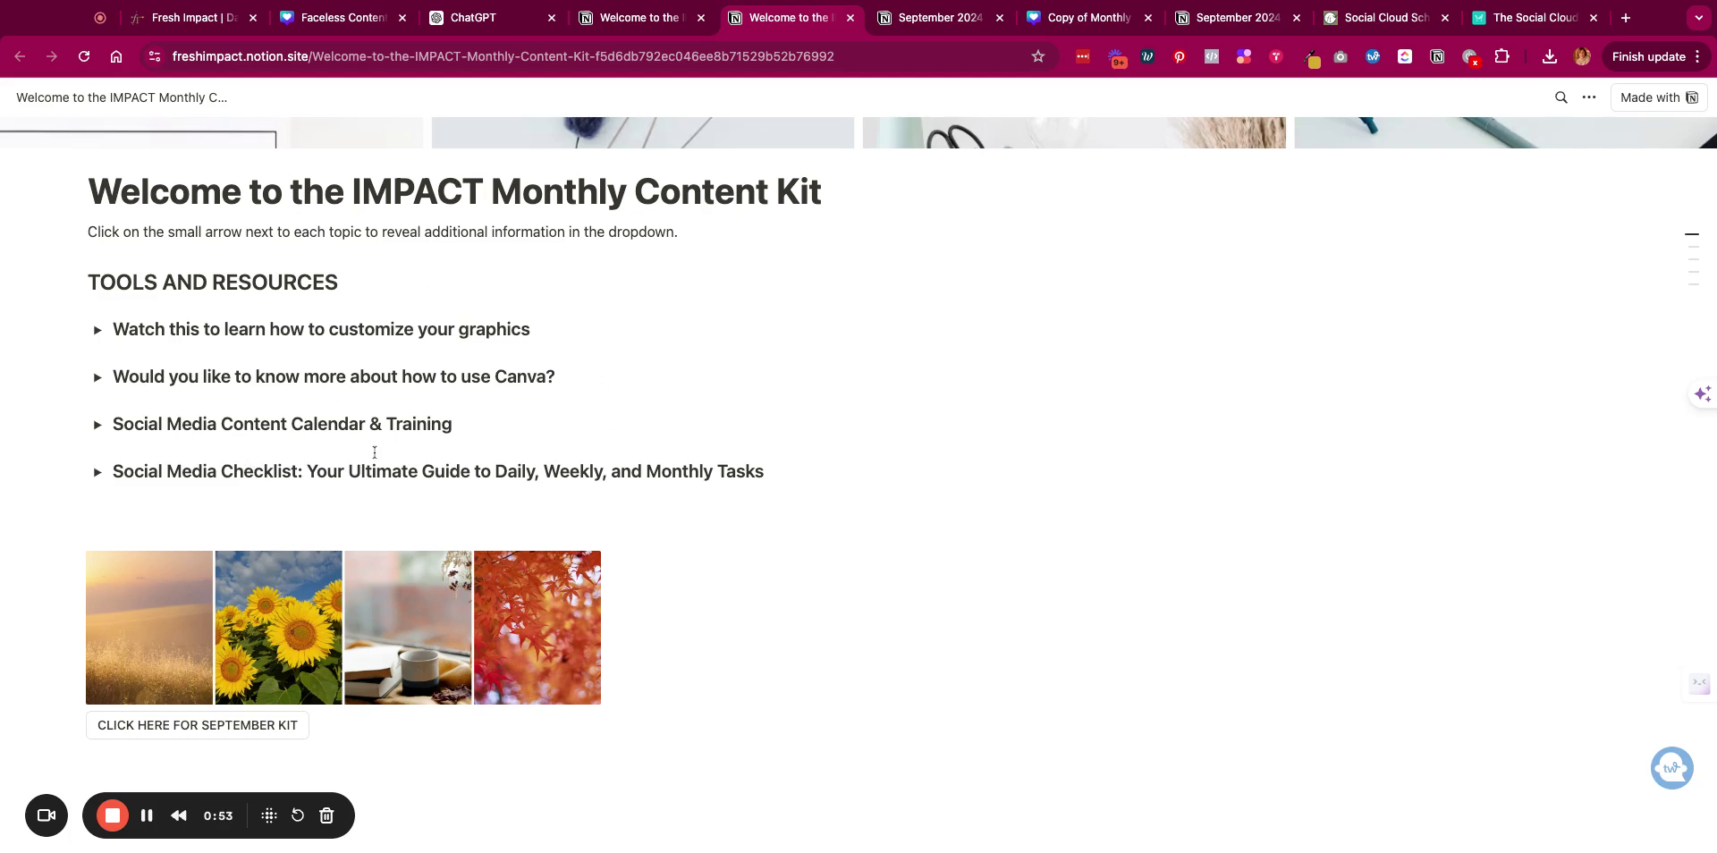
pyautogui.scroll(-3, 357, 582)
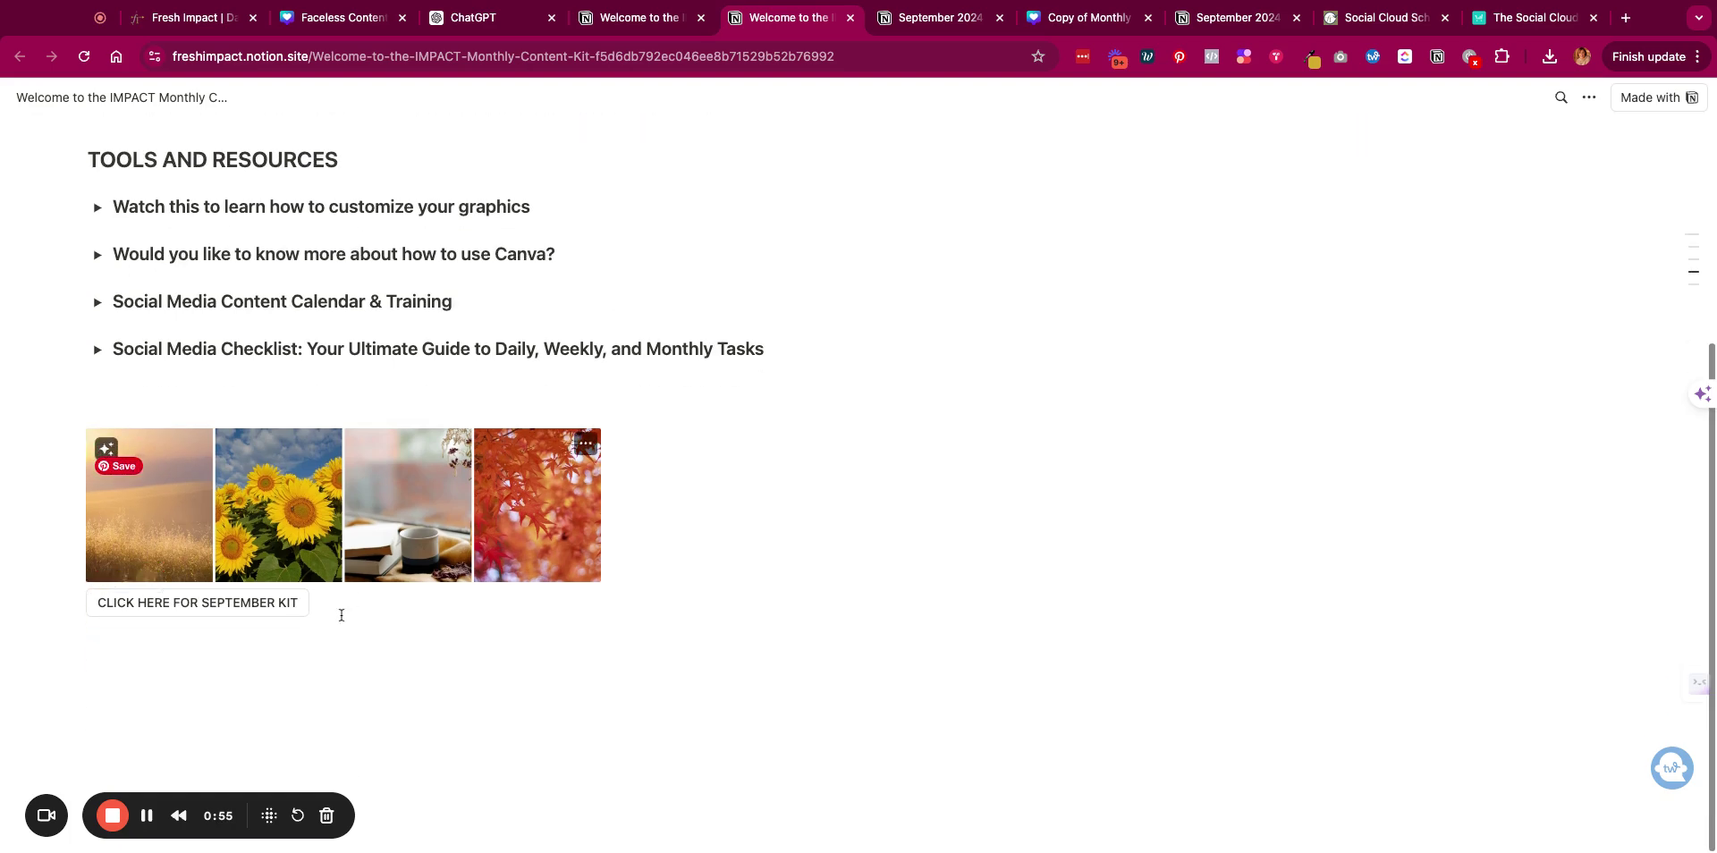
# - Open the September kit page and follow its 'Get your Canva template here!' link
pyautogui.click(240, 605)
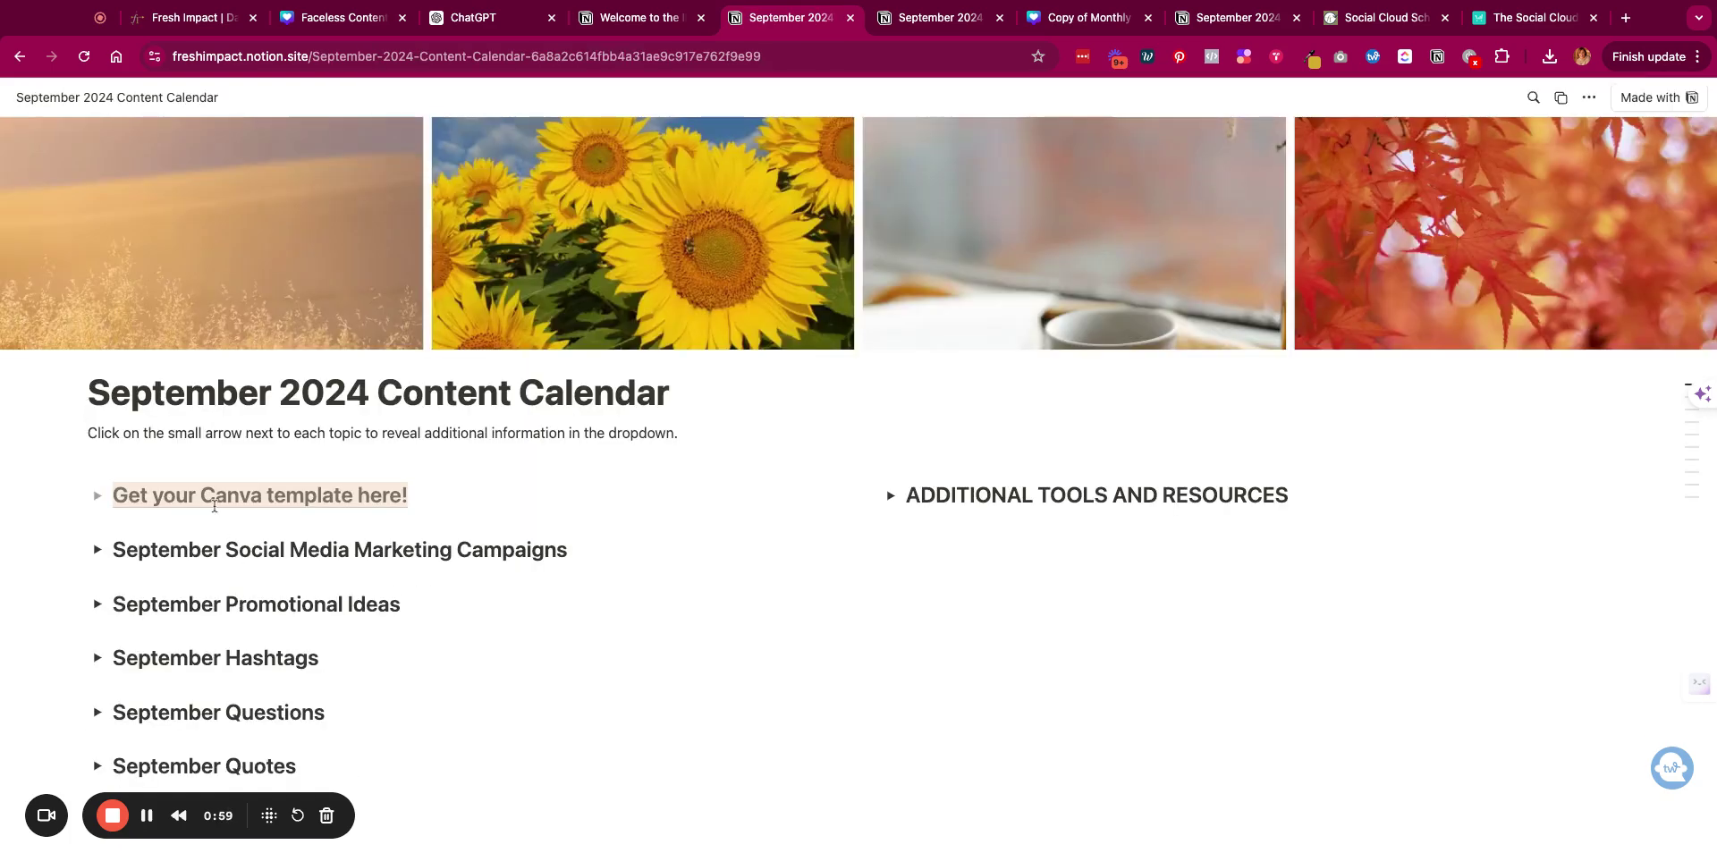
pyautogui.moveTo(230, 502)
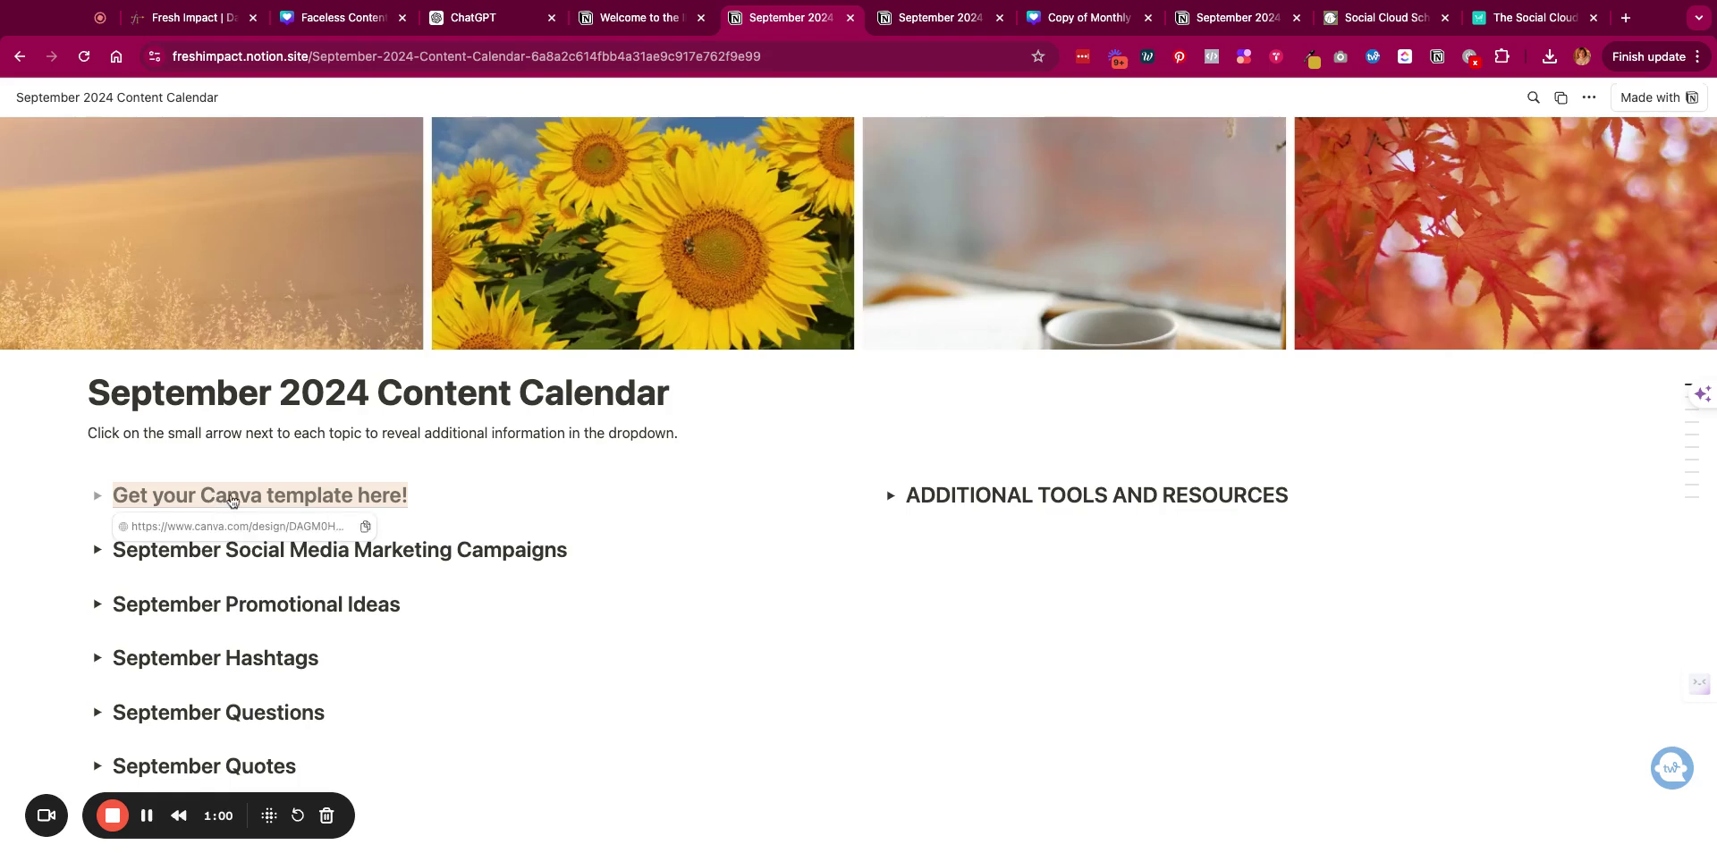
pyautogui.click(316, 497)
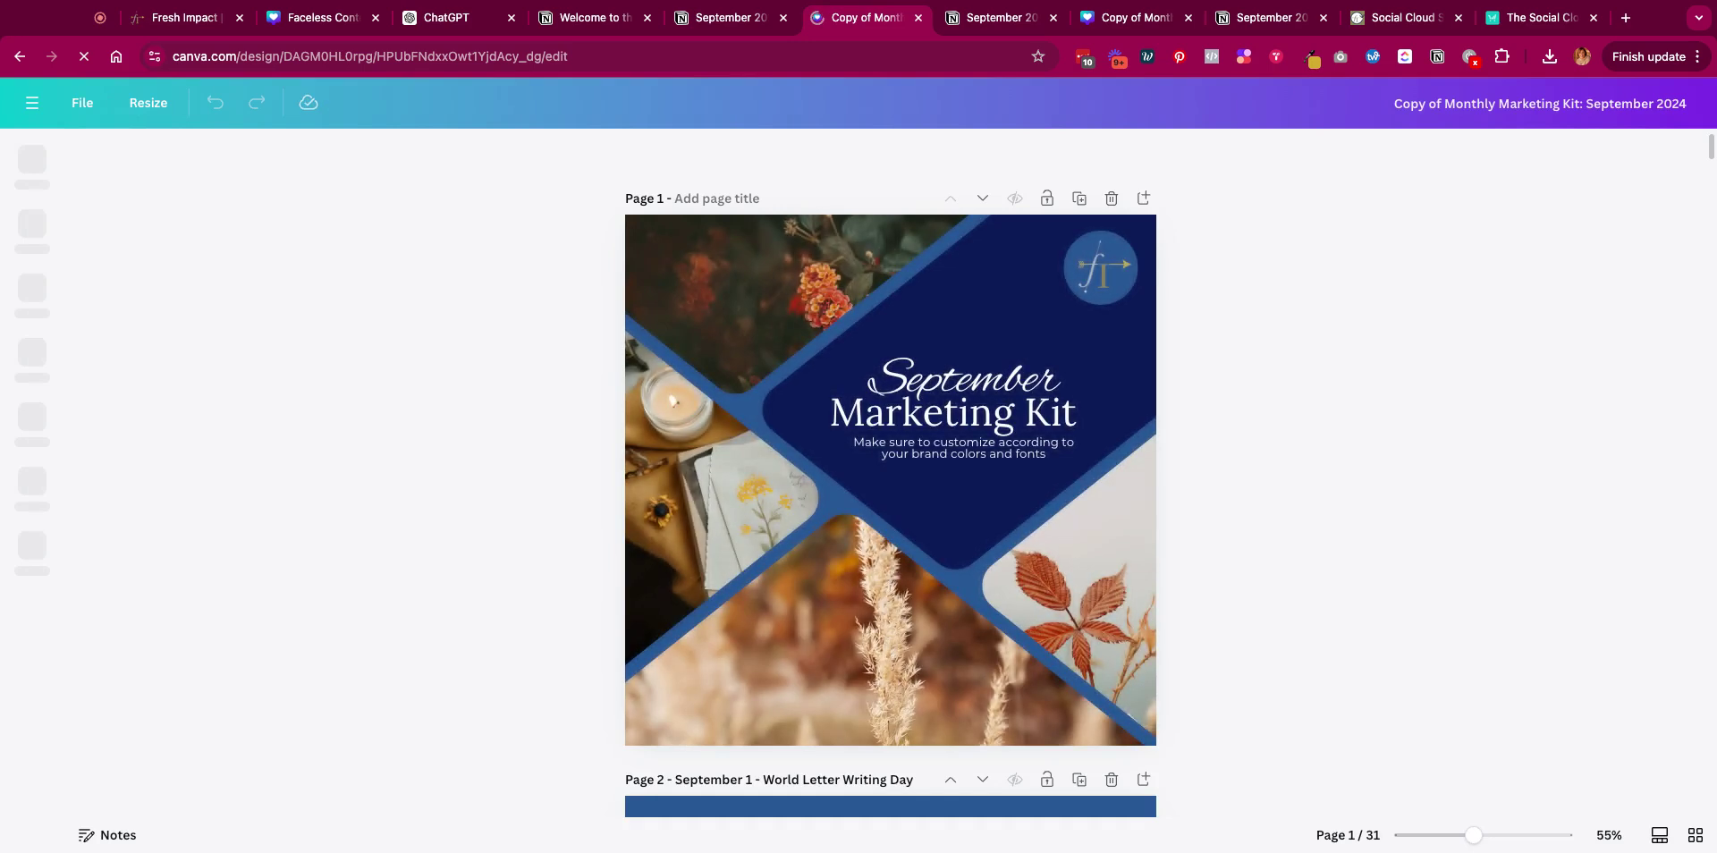
# - Scroll through the kit's pages to page 7, the National Read a Book Day post
pyautogui.scroll(-5, 727, 556)
pyautogui.scroll(-20, 726, 556)
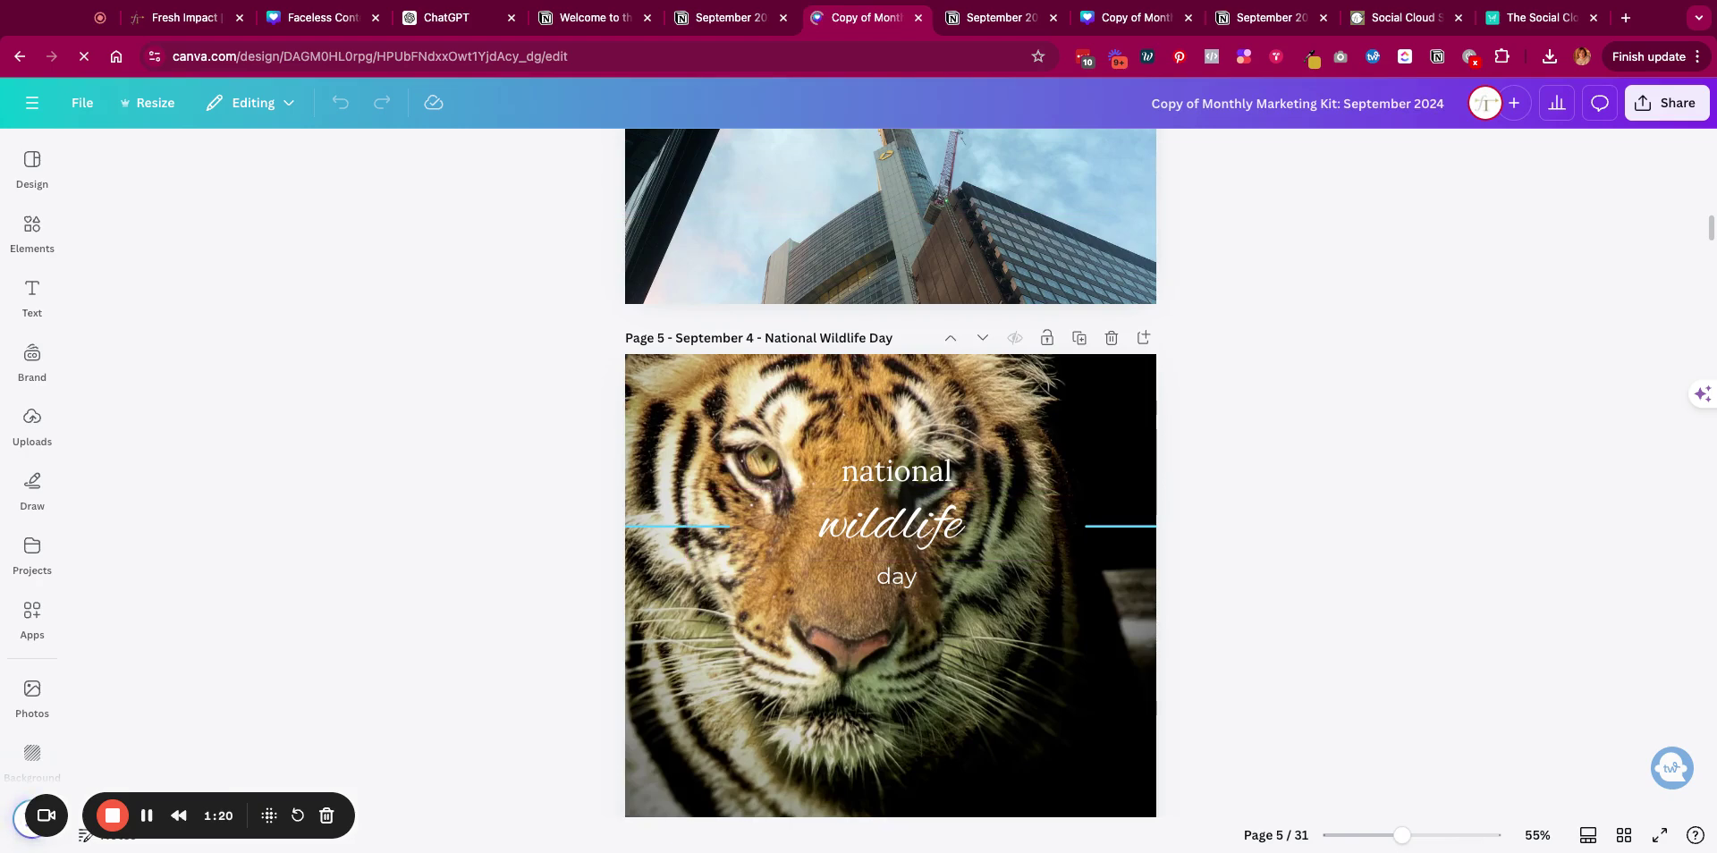
pyautogui.scroll(-20, 798, 552)
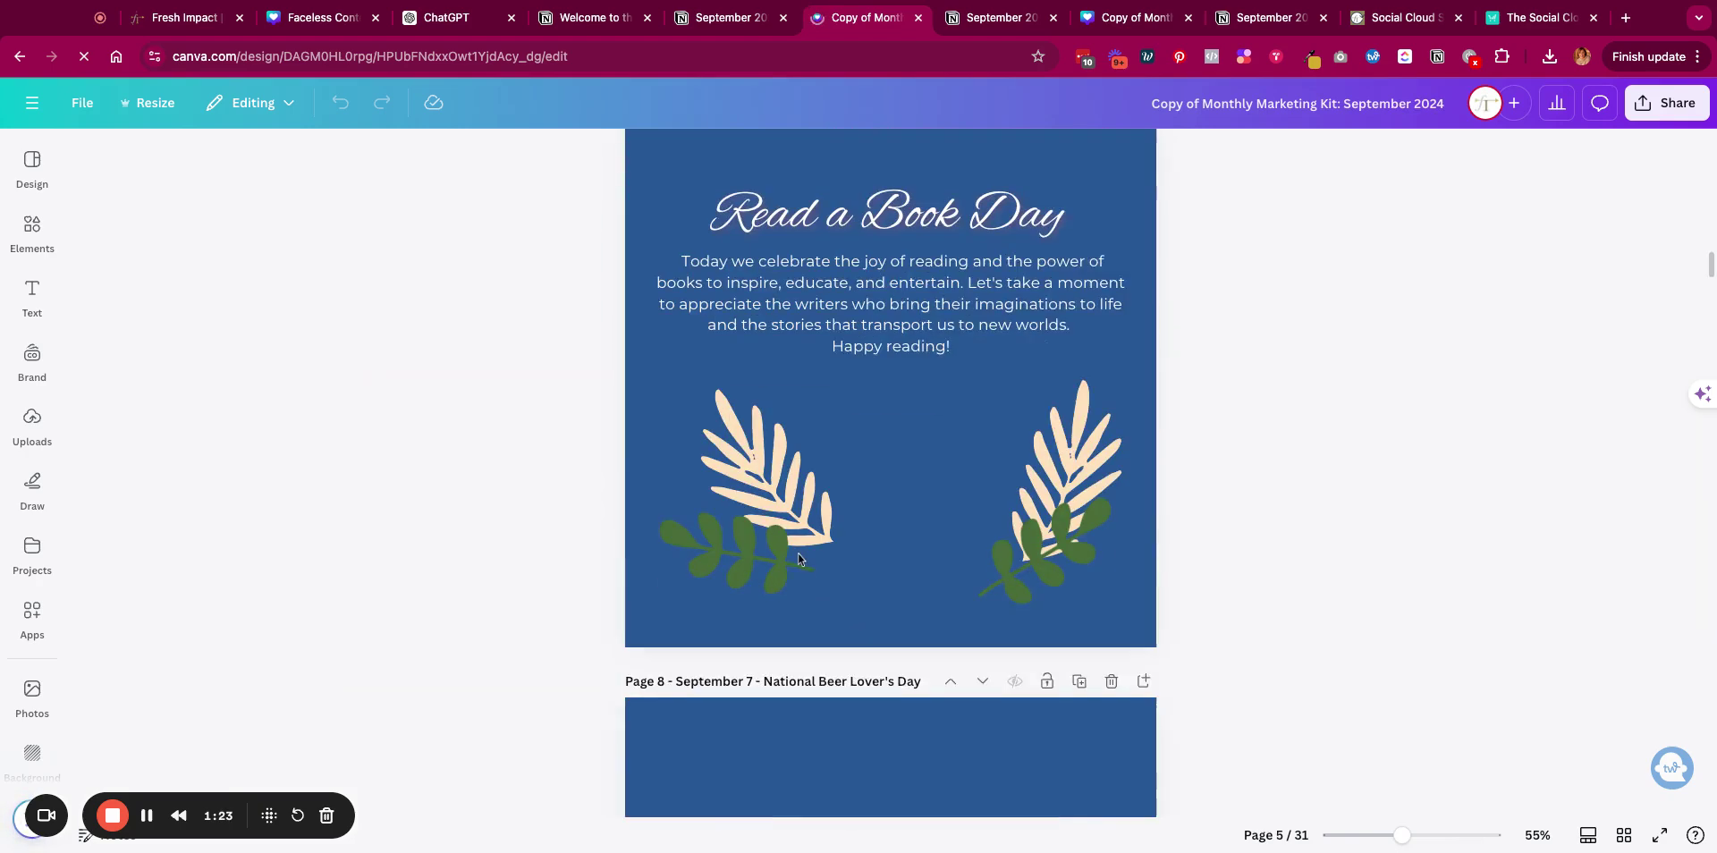
pyautogui.scroll(3, 641, 320)
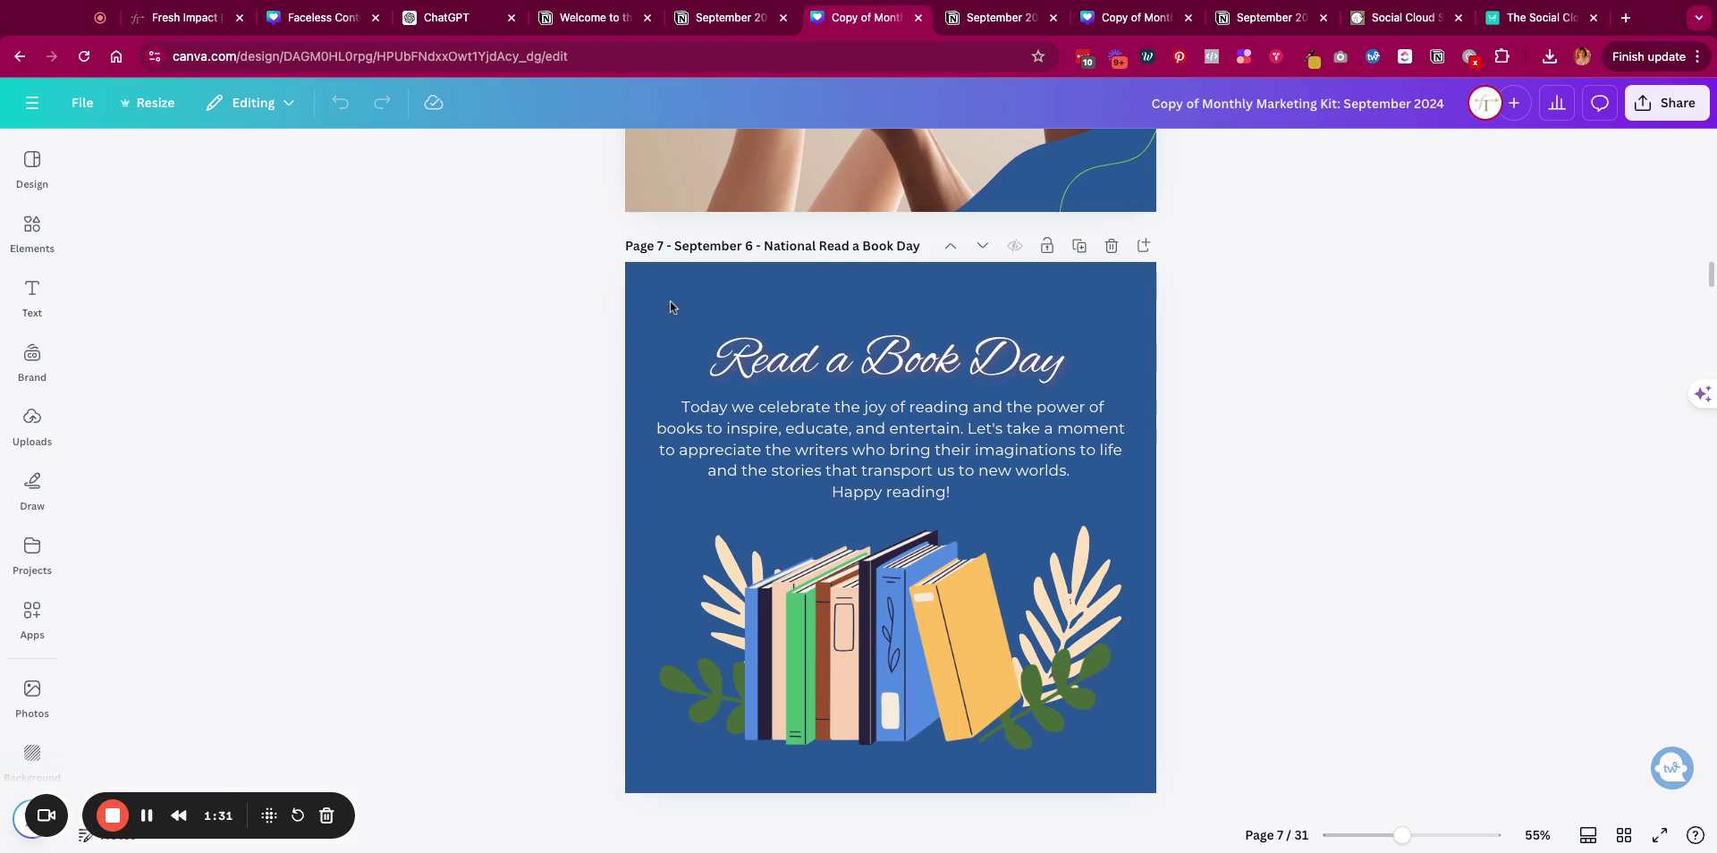
# - Recolor page 7's blue background to green #6ebe44 and apply it to every page with Change all
pyautogui.click(670, 307)
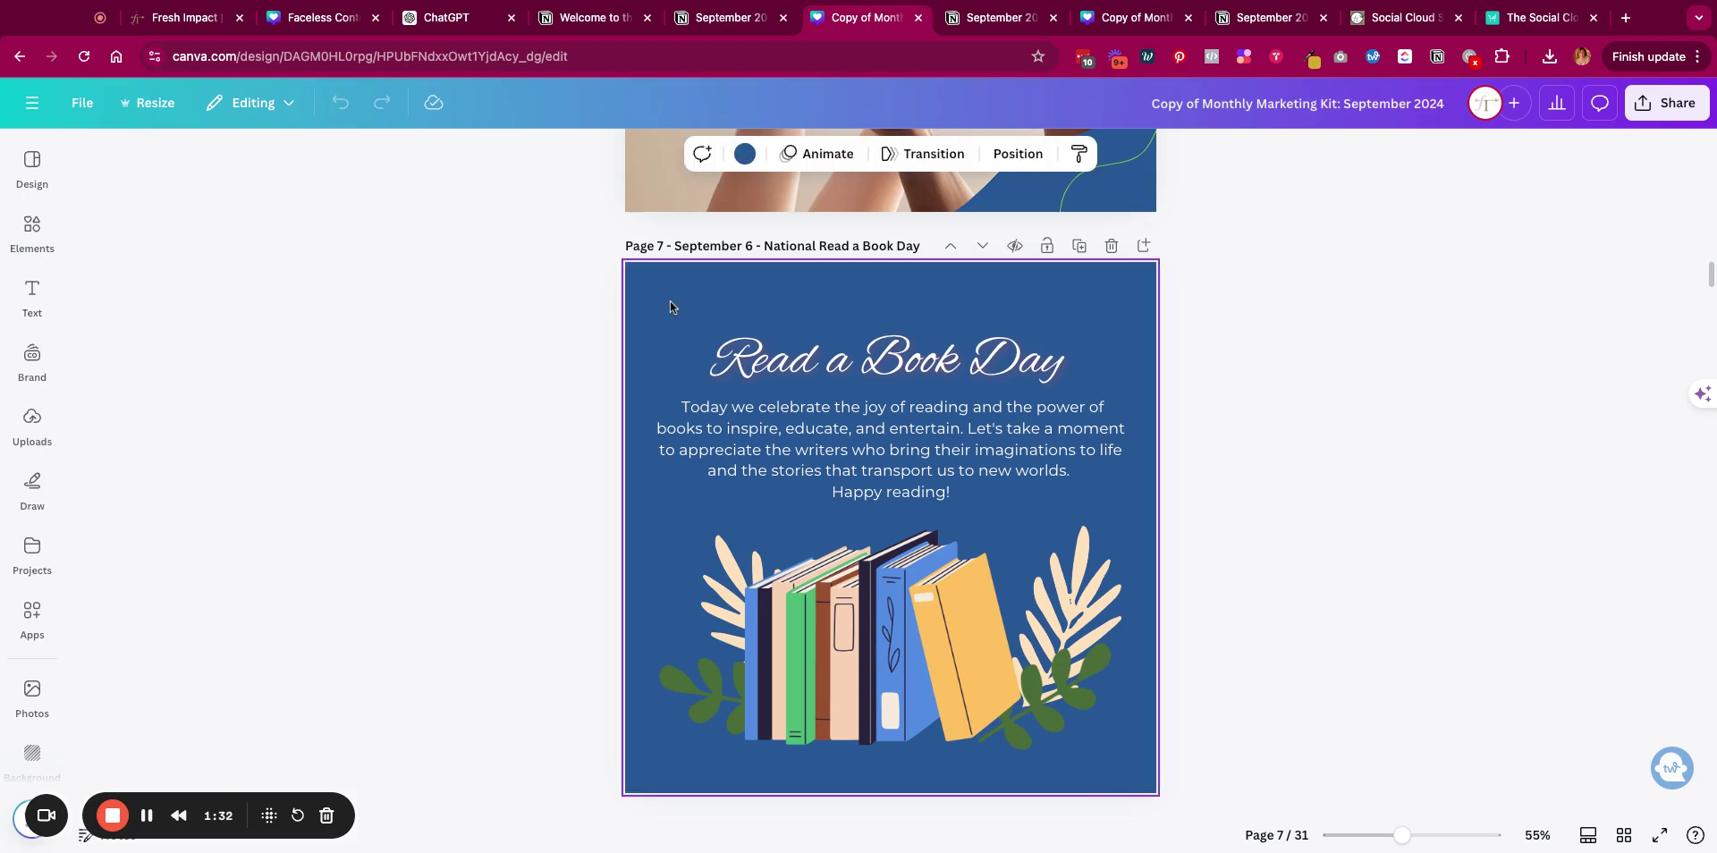
pyautogui.click(743, 154)
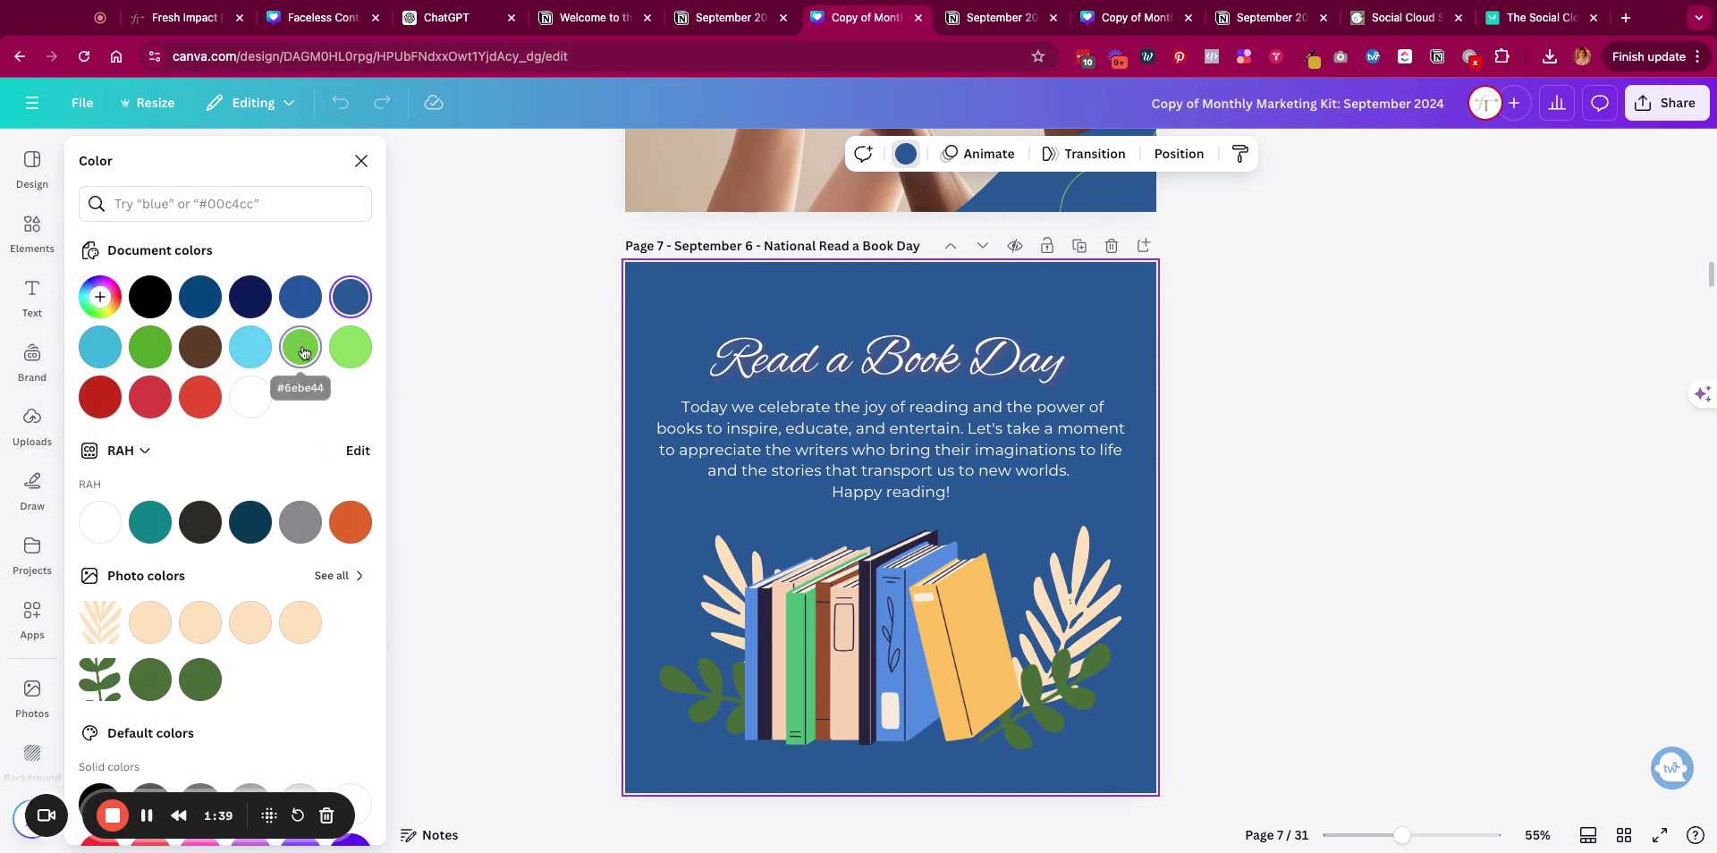
pyautogui.click(302, 349)
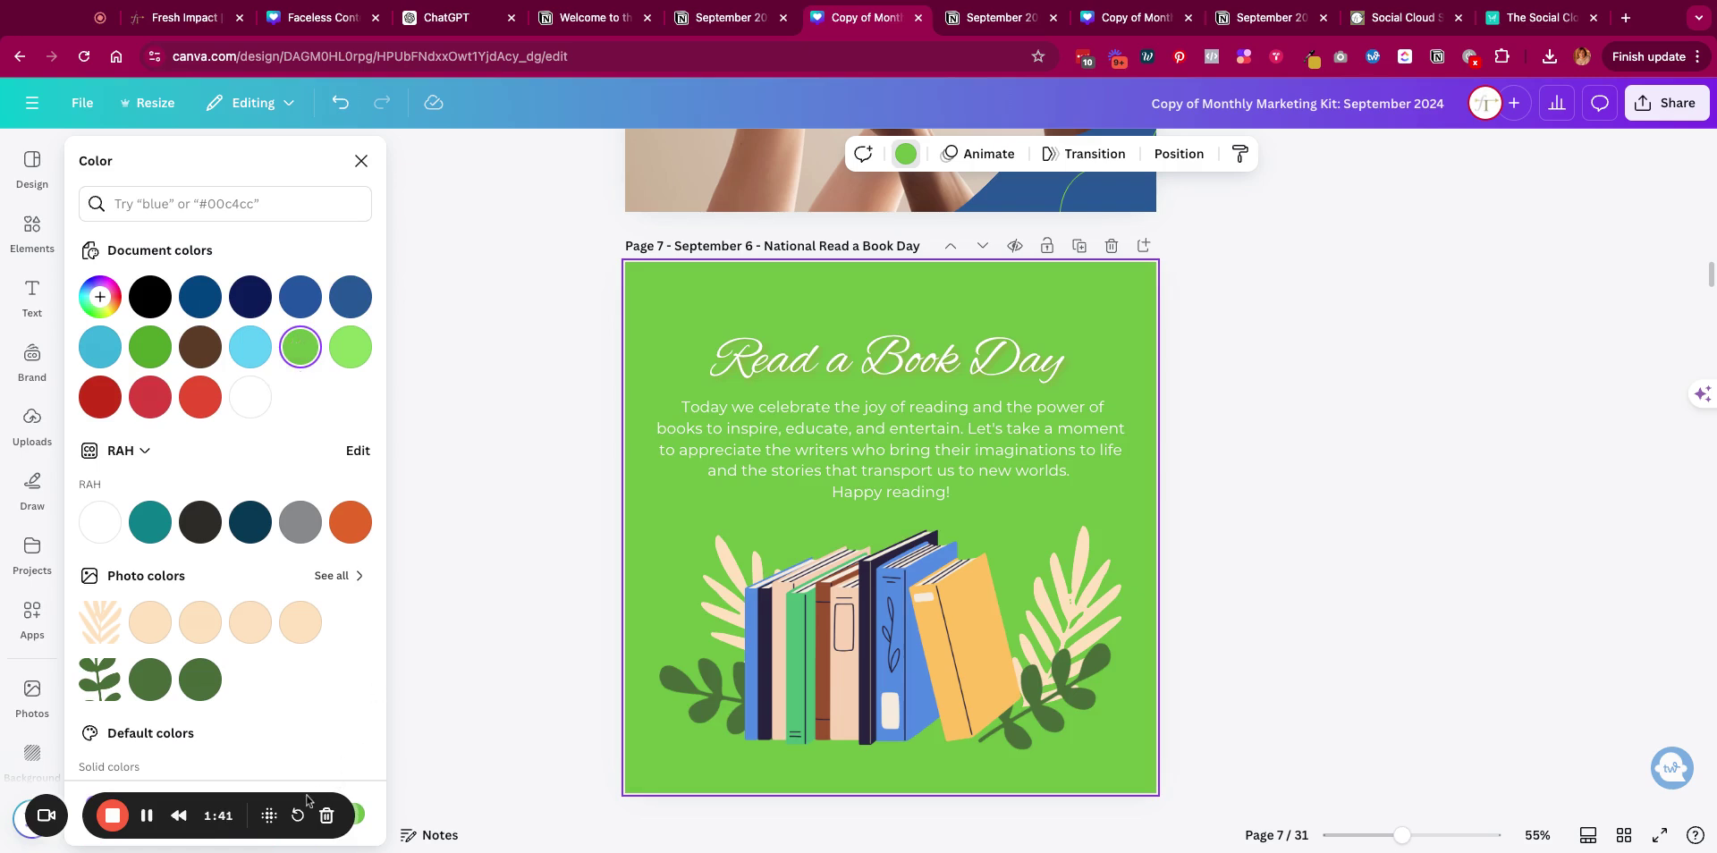
pyautogui.moveTo(270, 815); pyautogui.dragTo(269, 621)
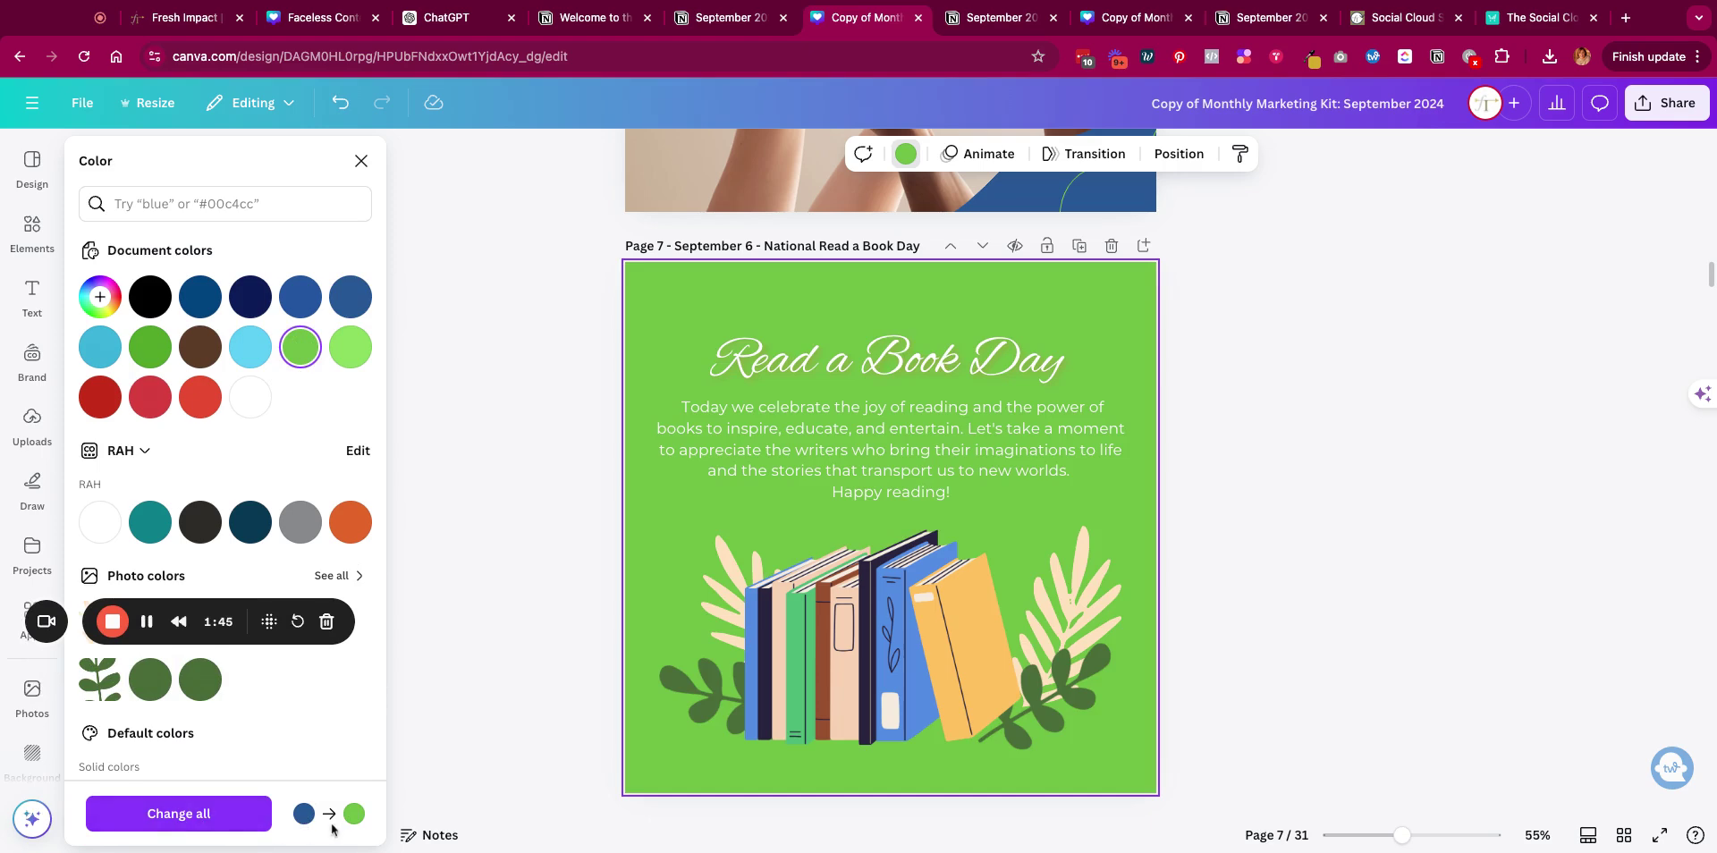
pyautogui.click(235, 822)
pyautogui.scroll(-5, 524, 722)
pyautogui.scroll(-8, 524, 725)
pyautogui.scroll(-3, 524, 731)
pyautogui.scroll(5, 537, 729)
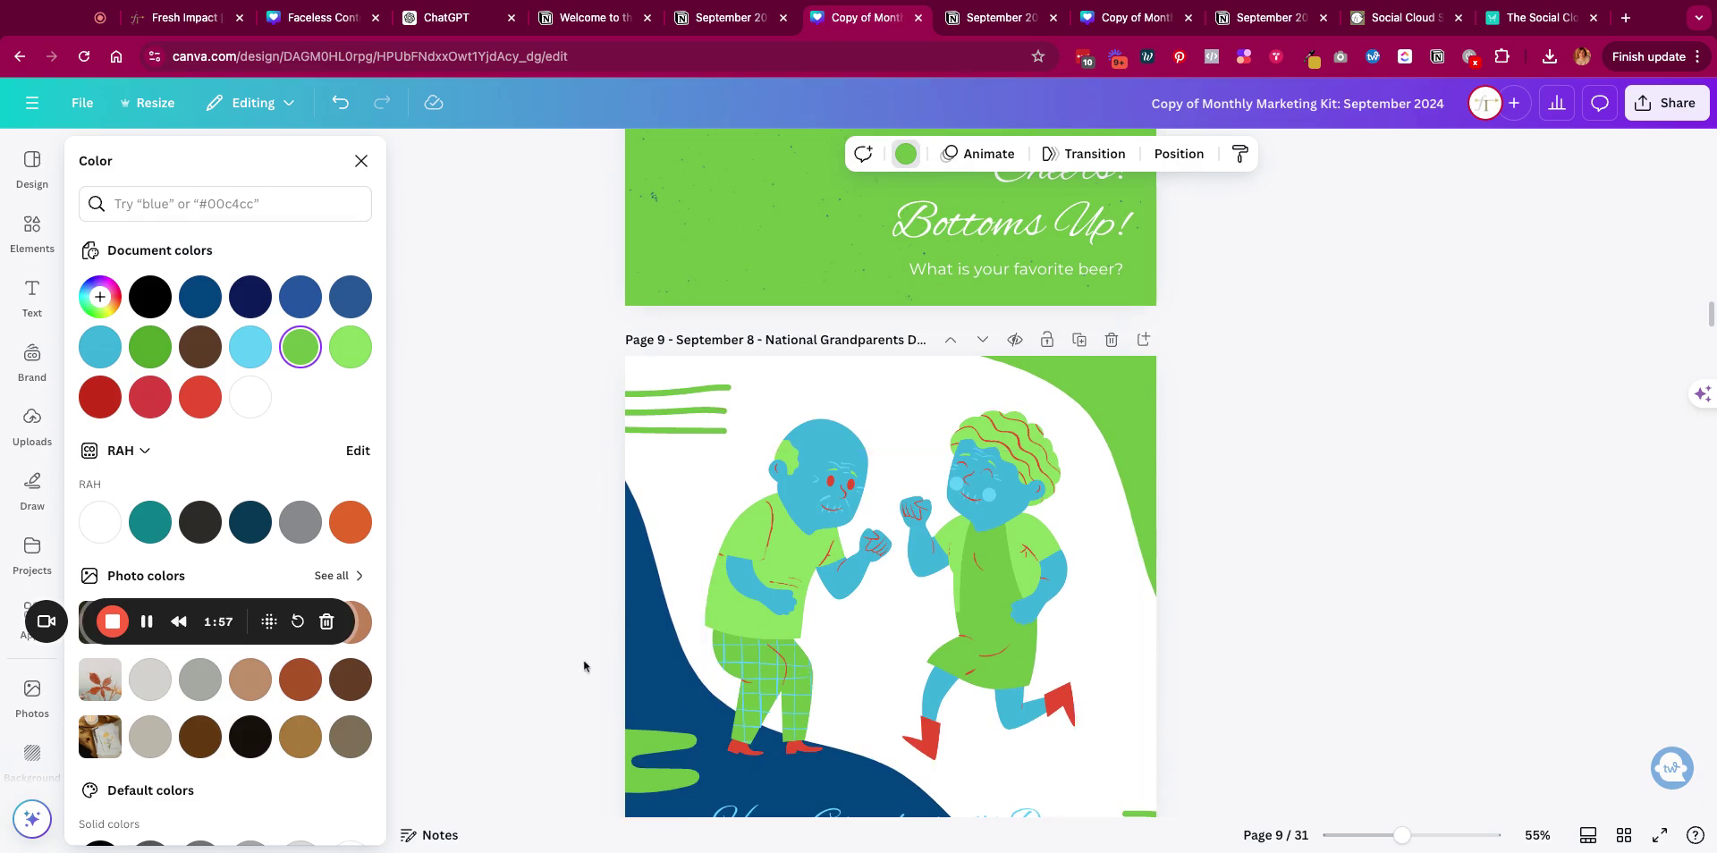
# - Scroll down the kit and select the National Teddy Bear Day title
pyautogui.scroll(-3, 557, 631)
pyautogui.scroll(-6, 553, 628)
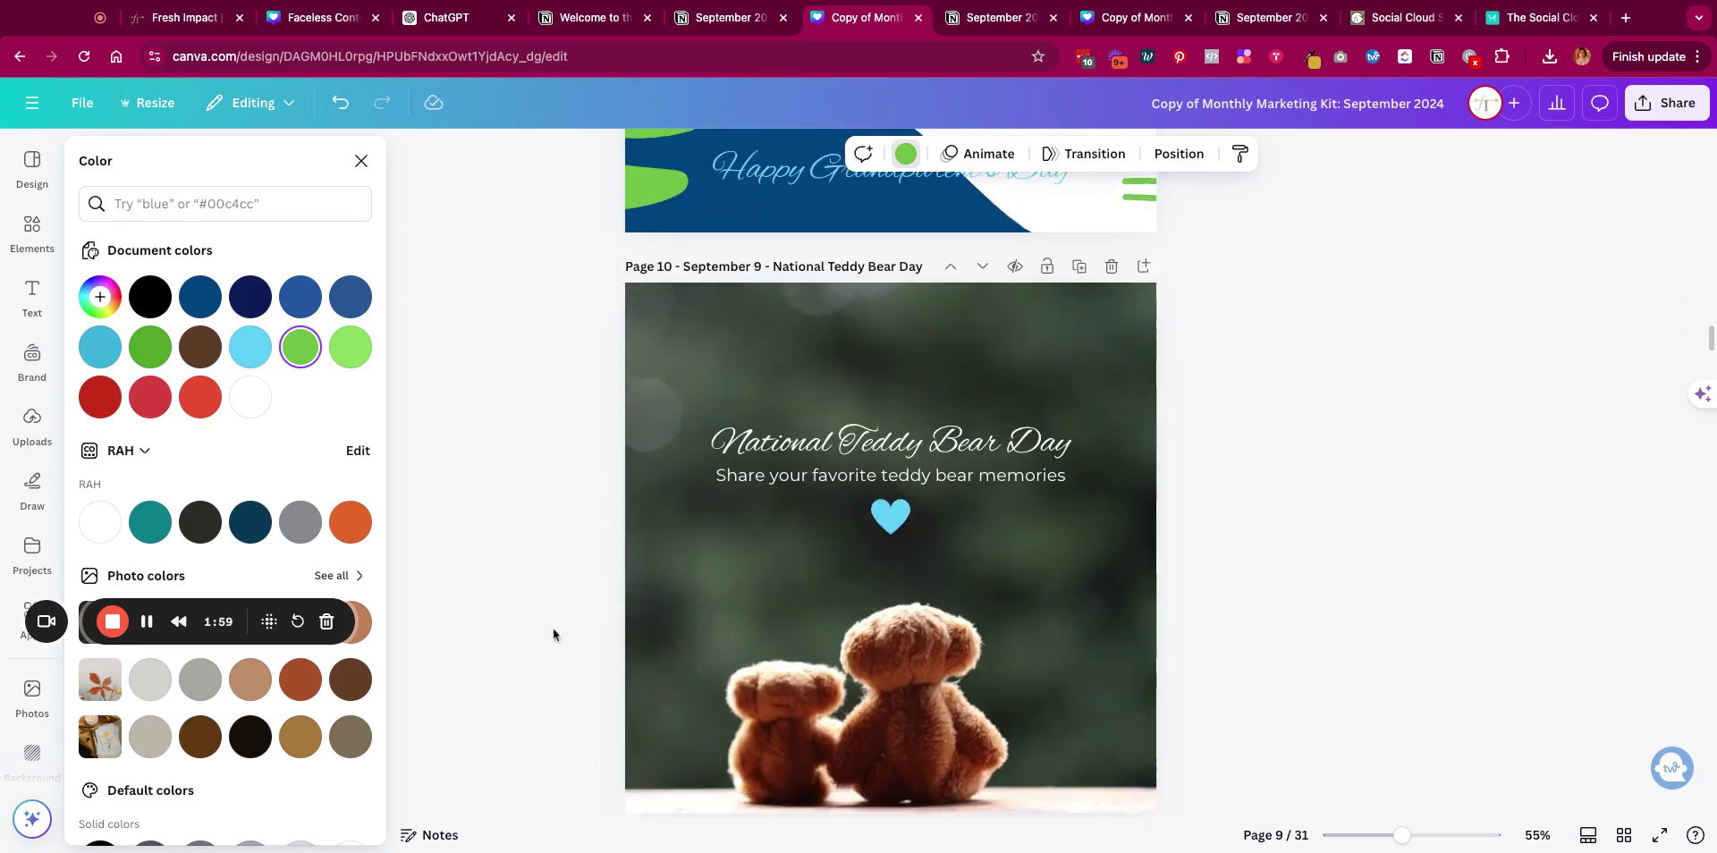
pyautogui.click(808, 401)
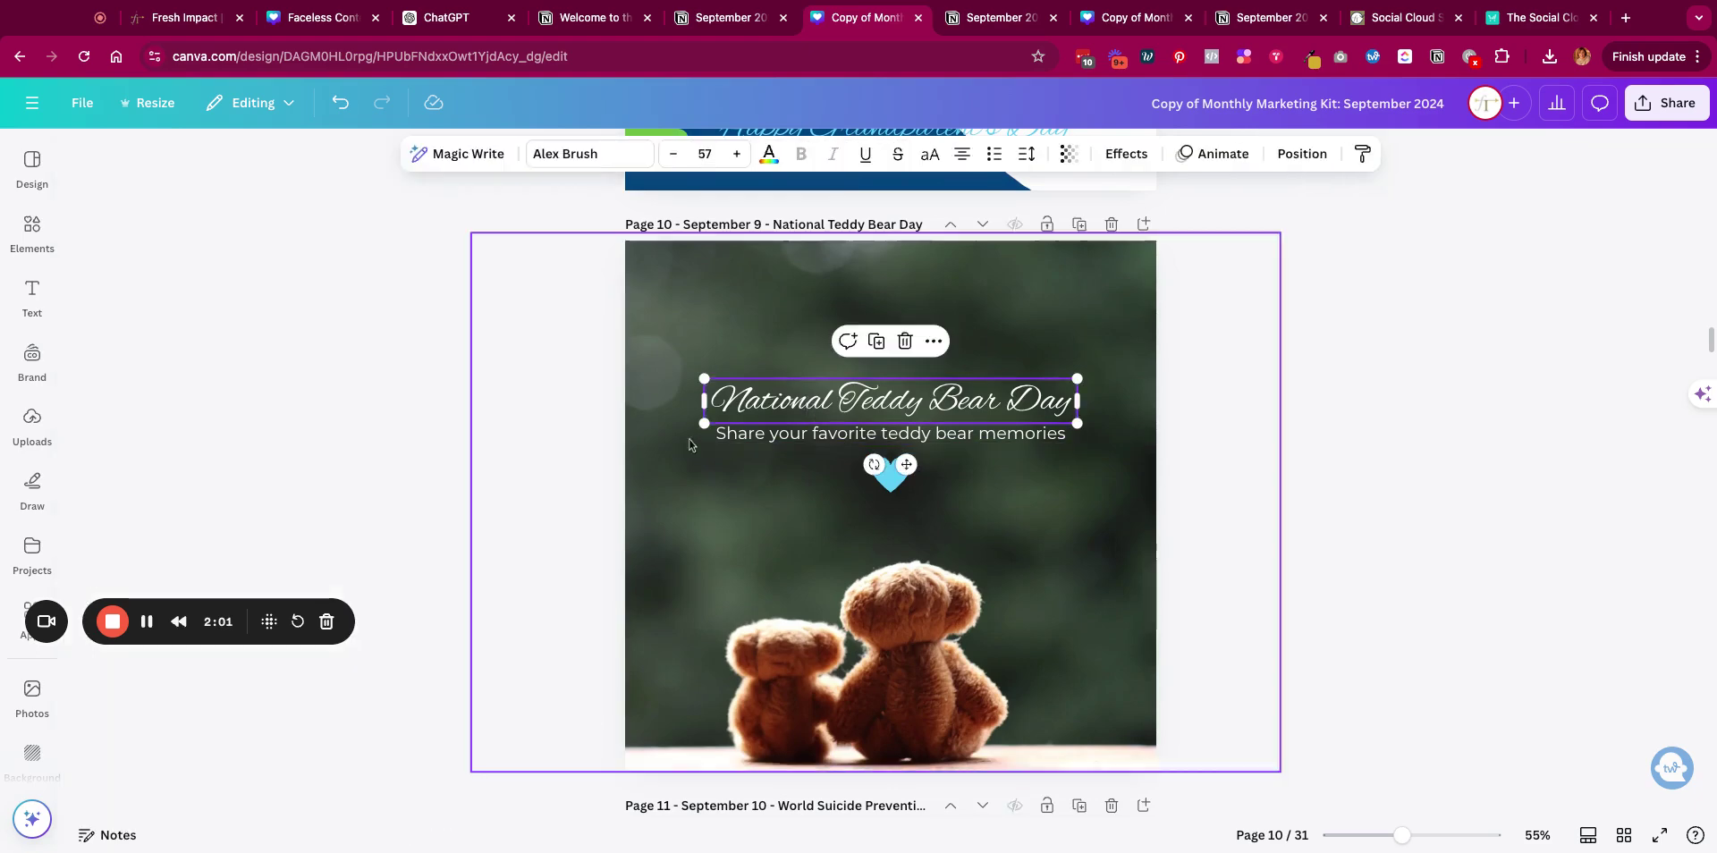
# - Check the green pages down to National Cream-Filled Donut Day, then return to the Notion calendar tab
pyautogui.scroll(-5, 487, 466)
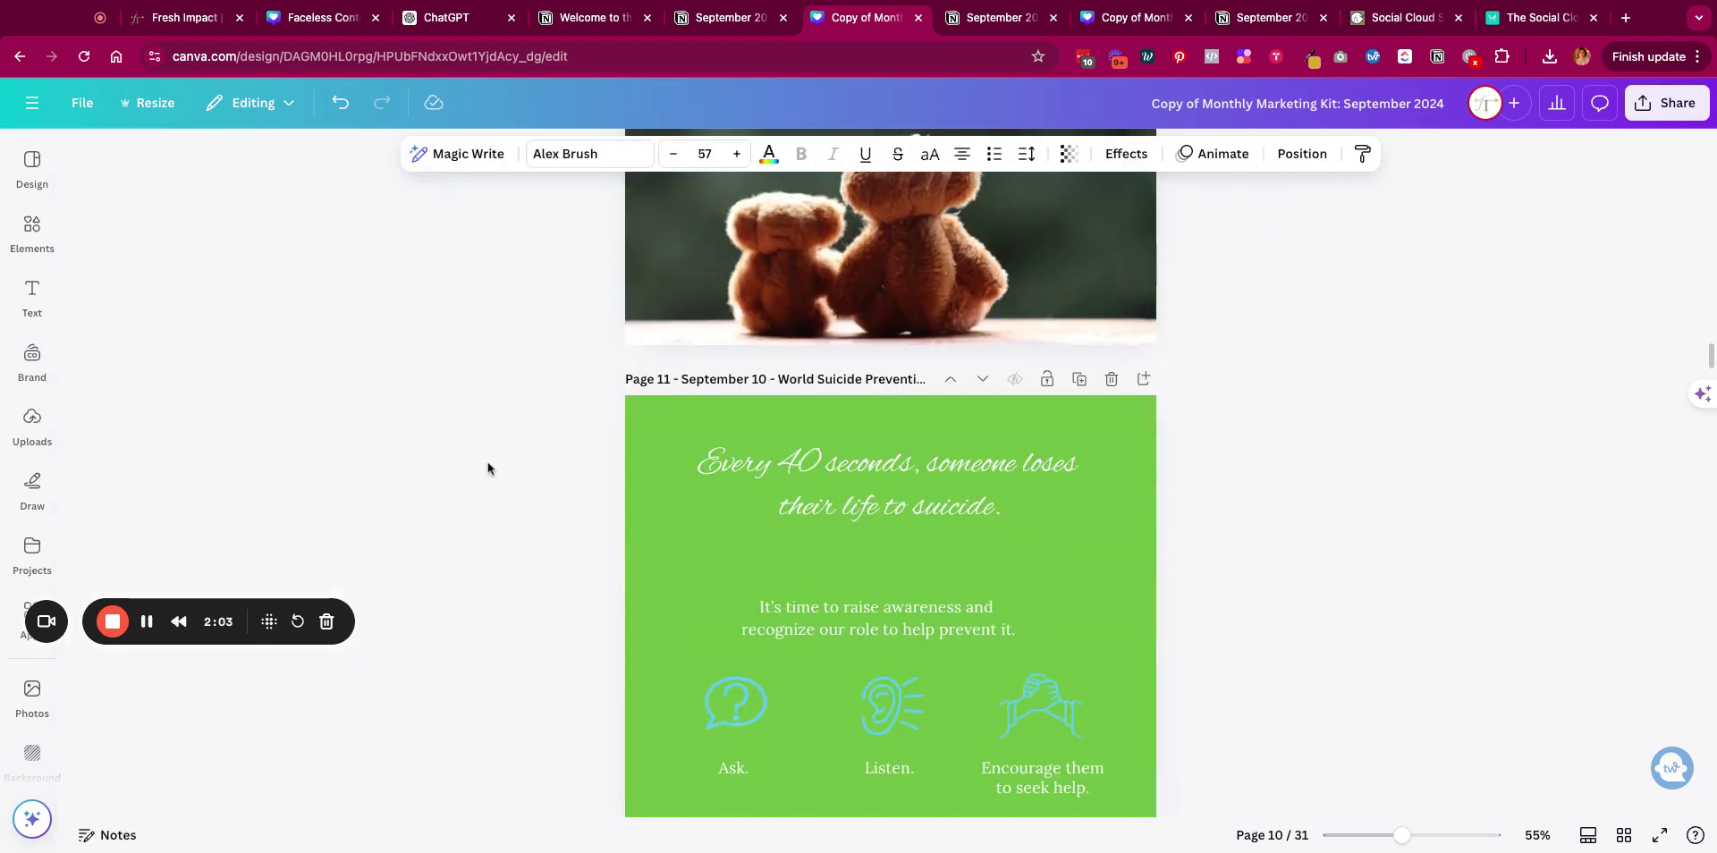
pyautogui.scroll(-7, 487, 467)
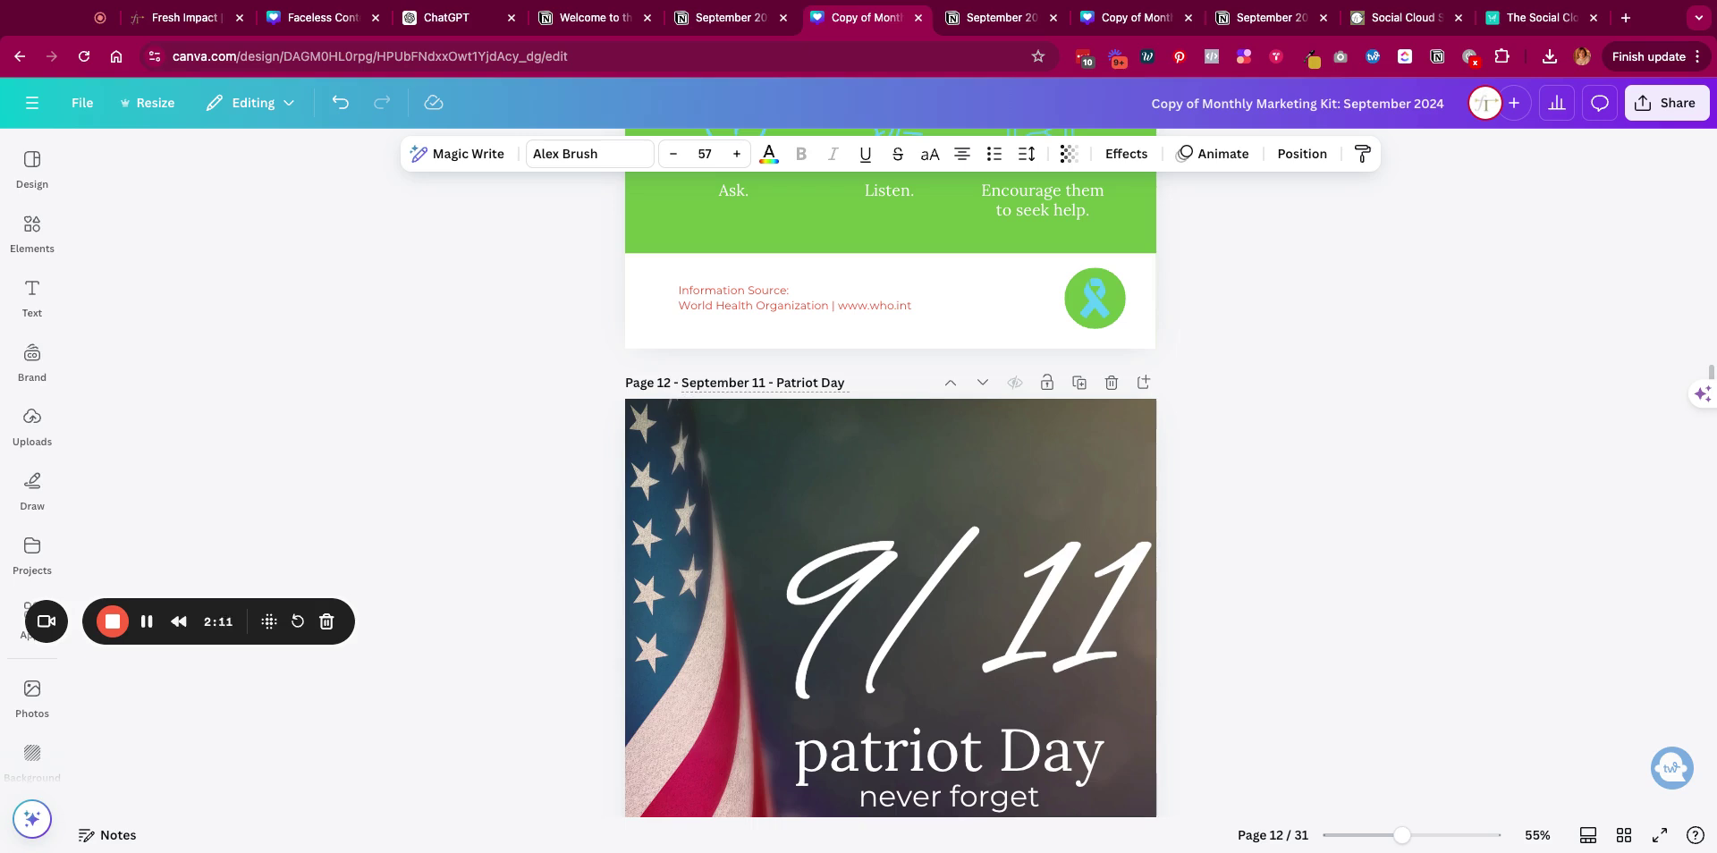
pyautogui.scroll(-7, 739, 426)
pyautogui.scroll(-1, 739, 427)
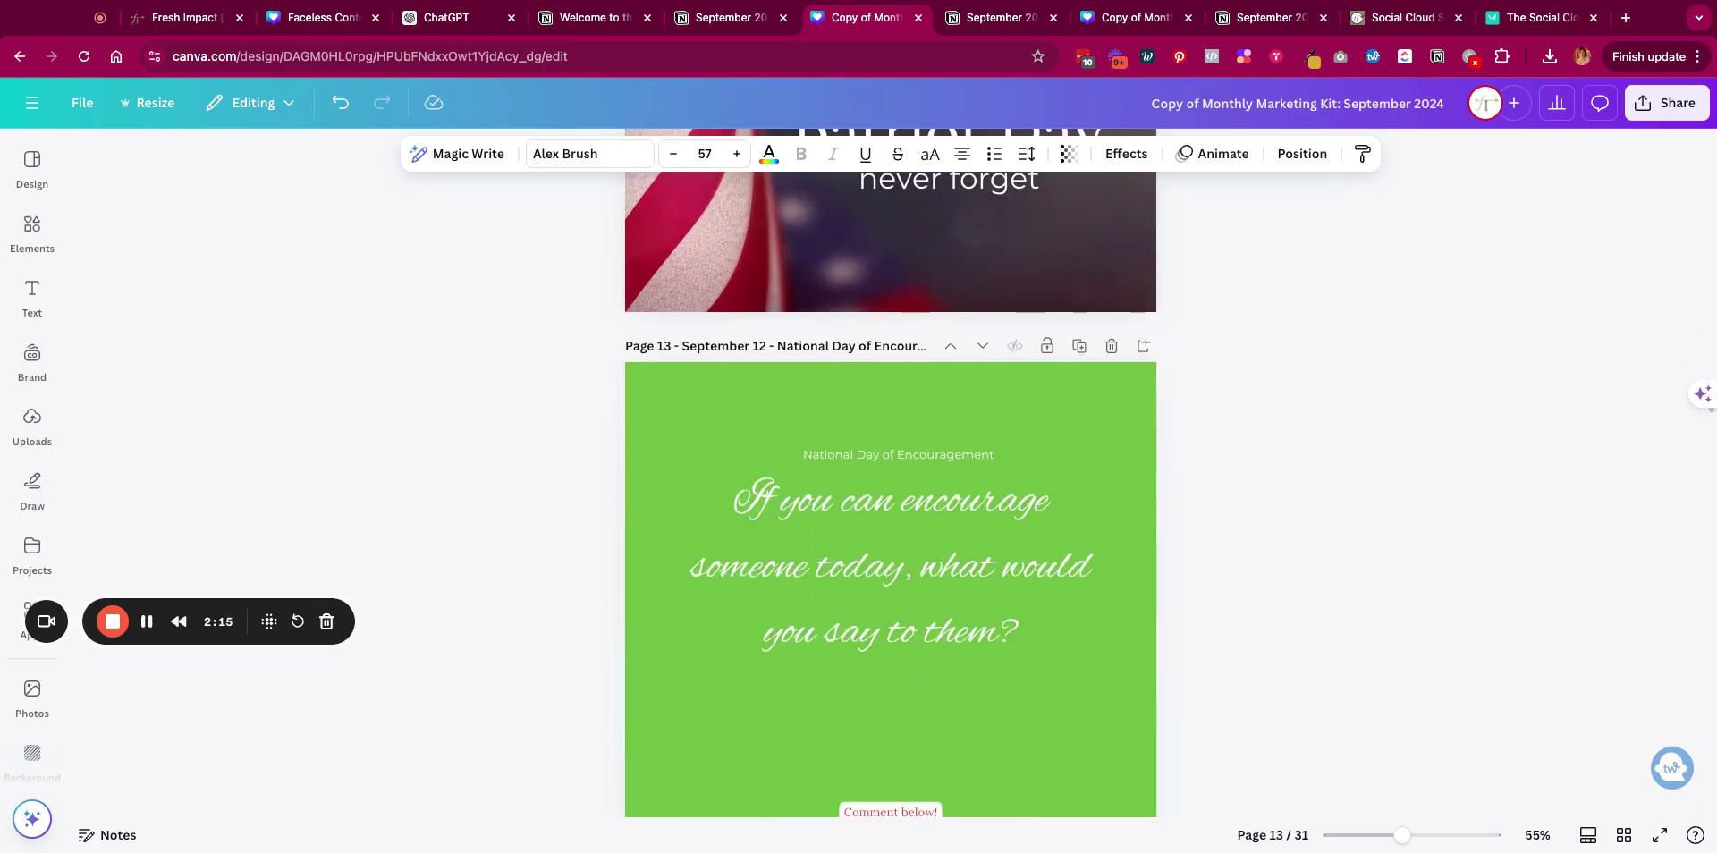
pyautogui.scroll(-10, 739, 427)
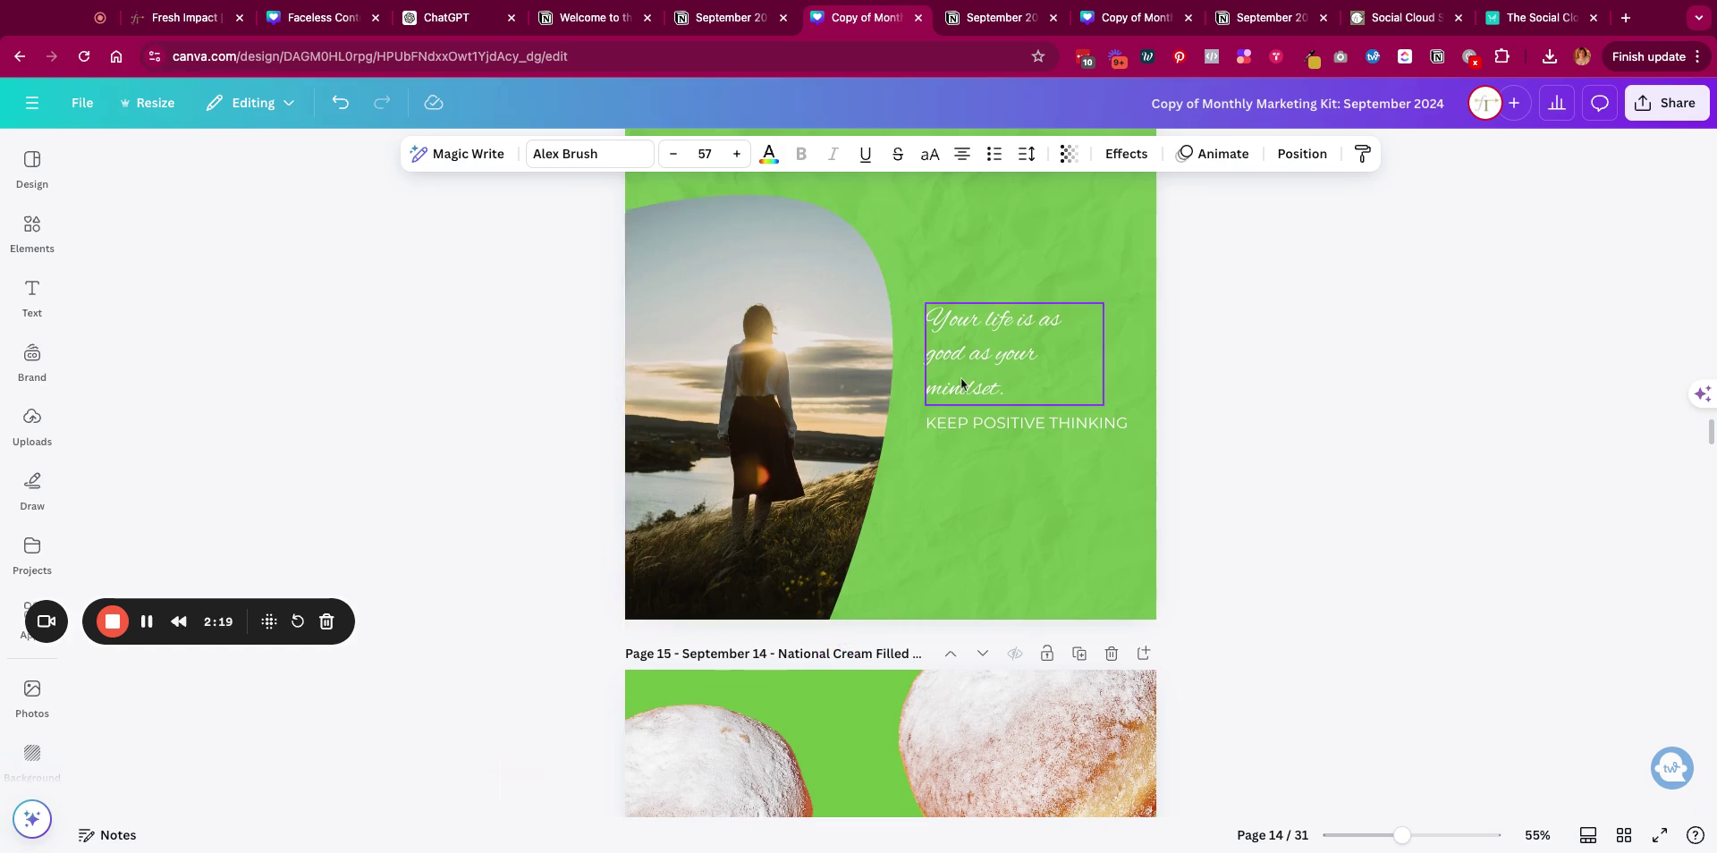
pyautogui.scroll(-3, 866, 652)
pyautogui.scroll(-3, 865, 656)
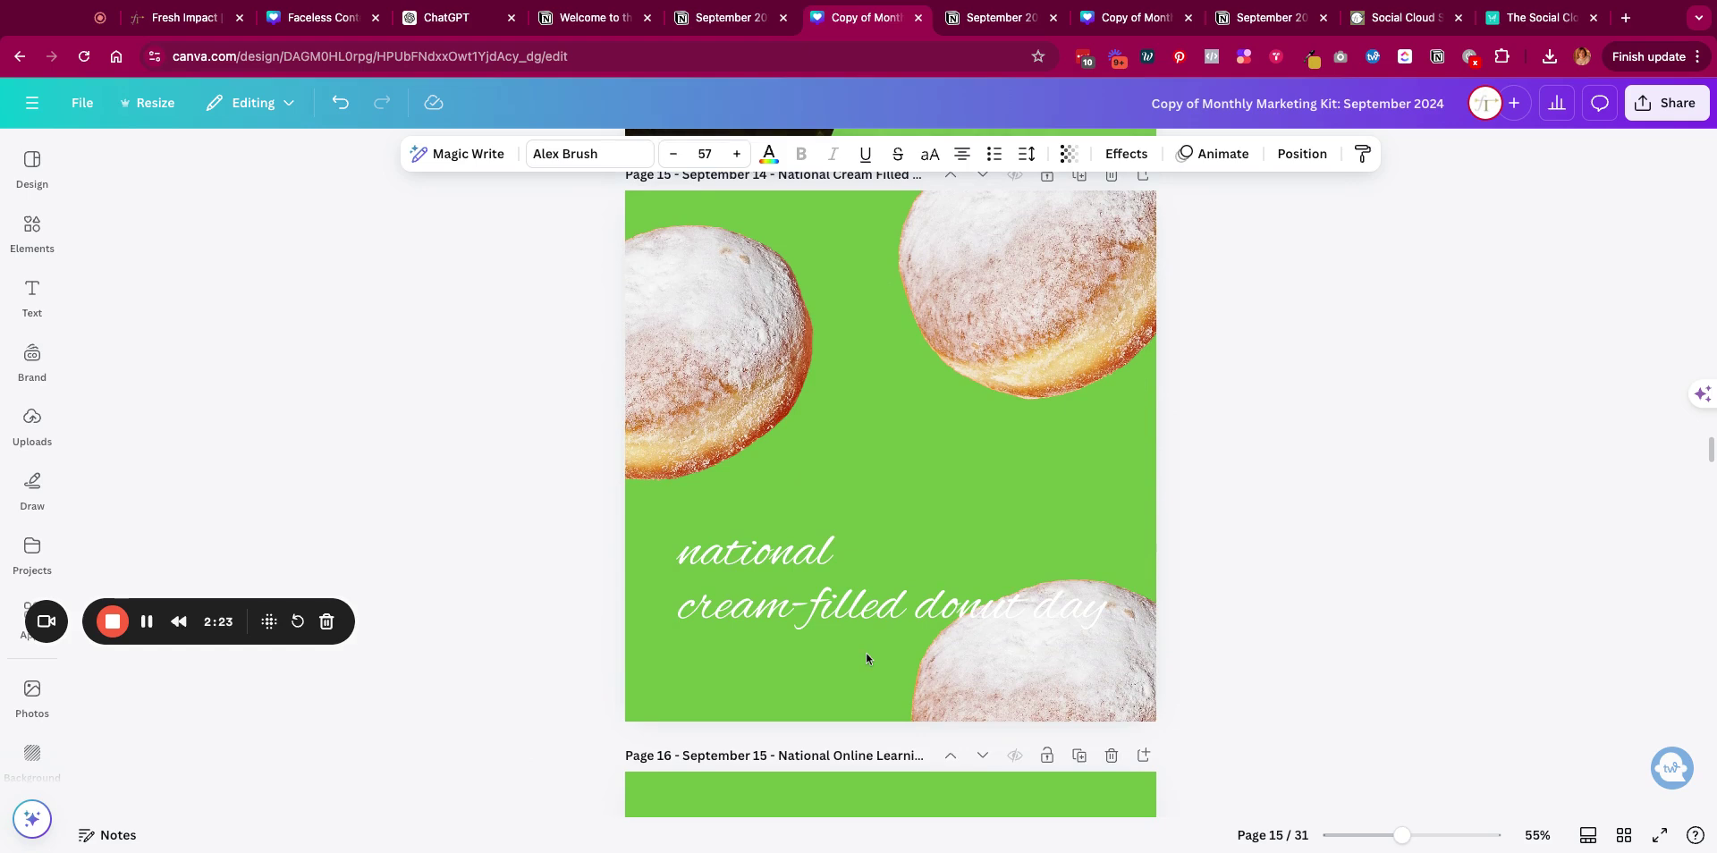
pyautogui.scroll(-1, 700, 556)
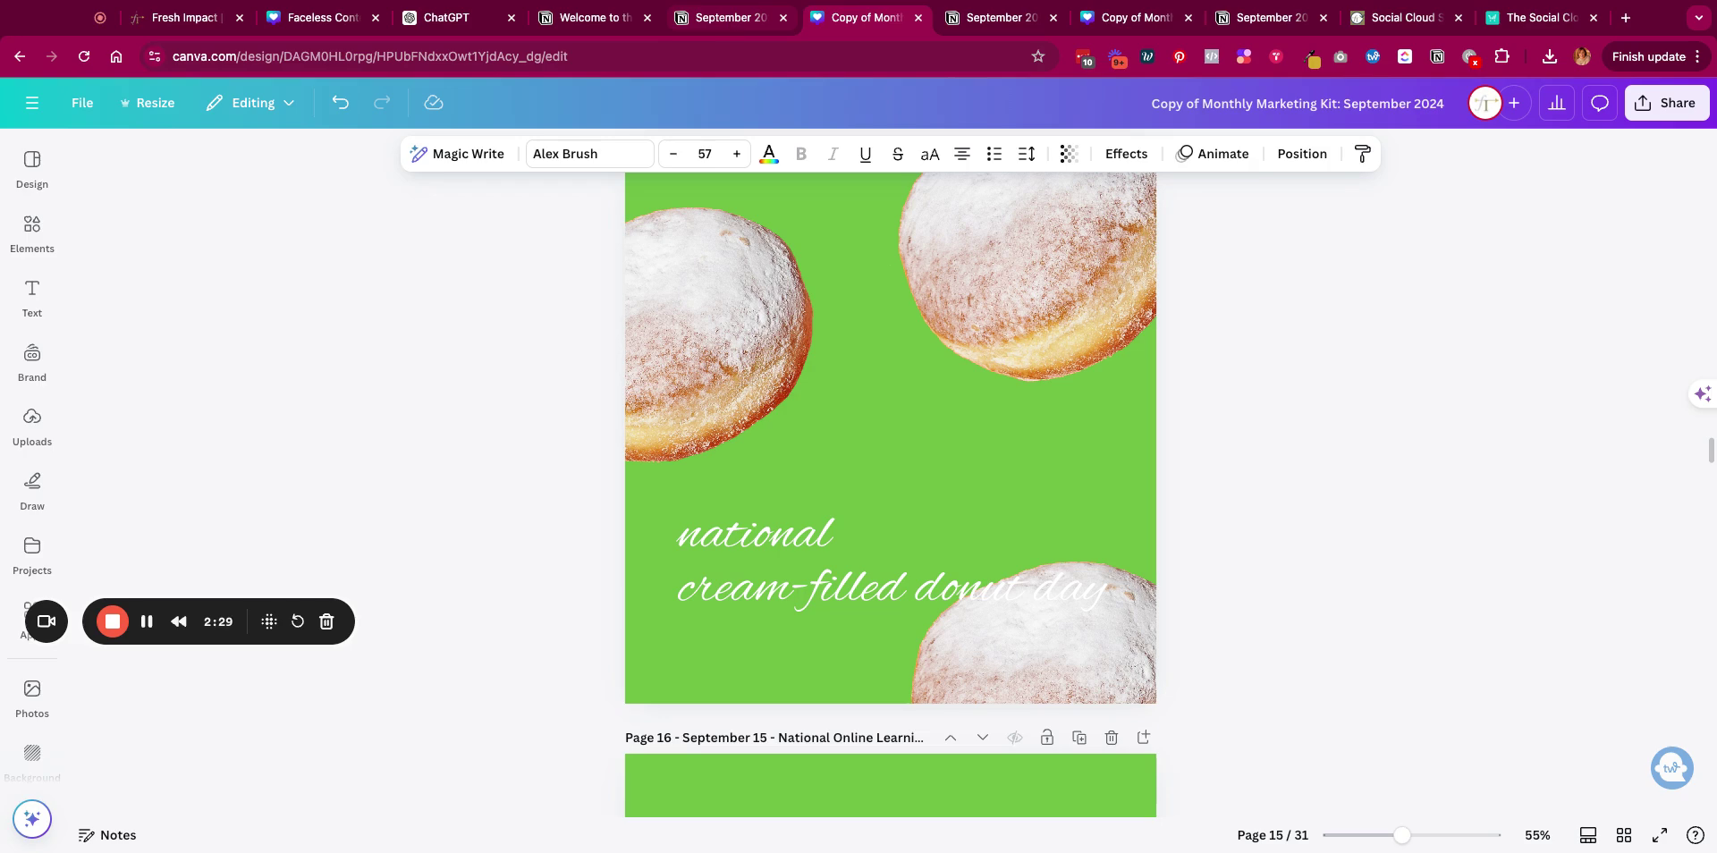
pyautogui.hotkey('ctrl', 'shift', 'Tab')
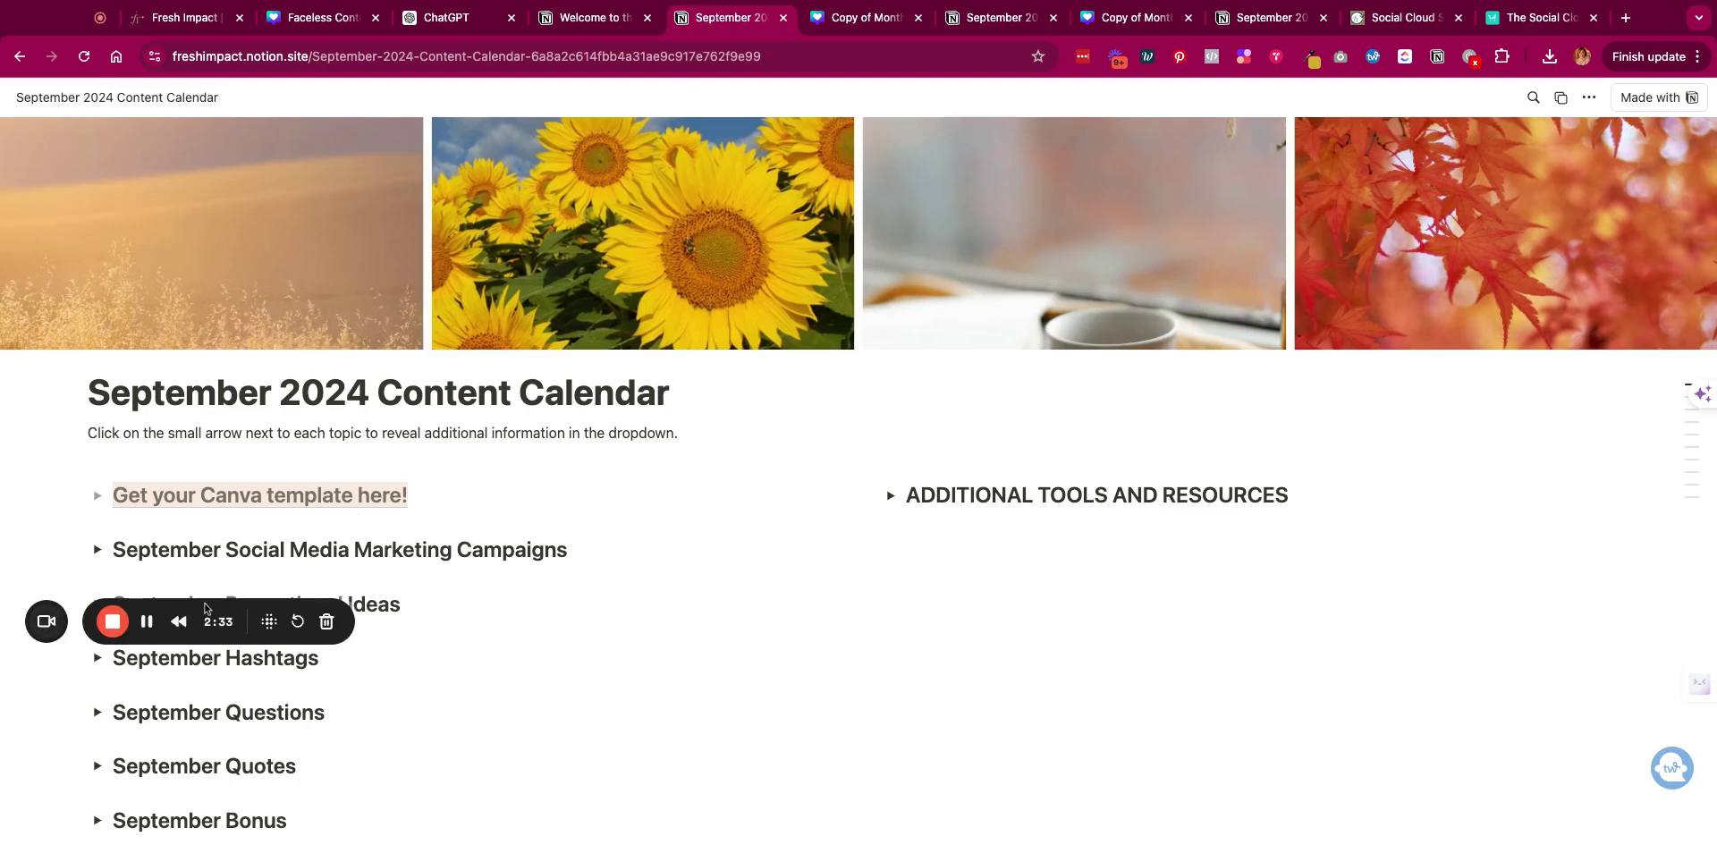
pyautogui.scroll(-5, 231, 609)
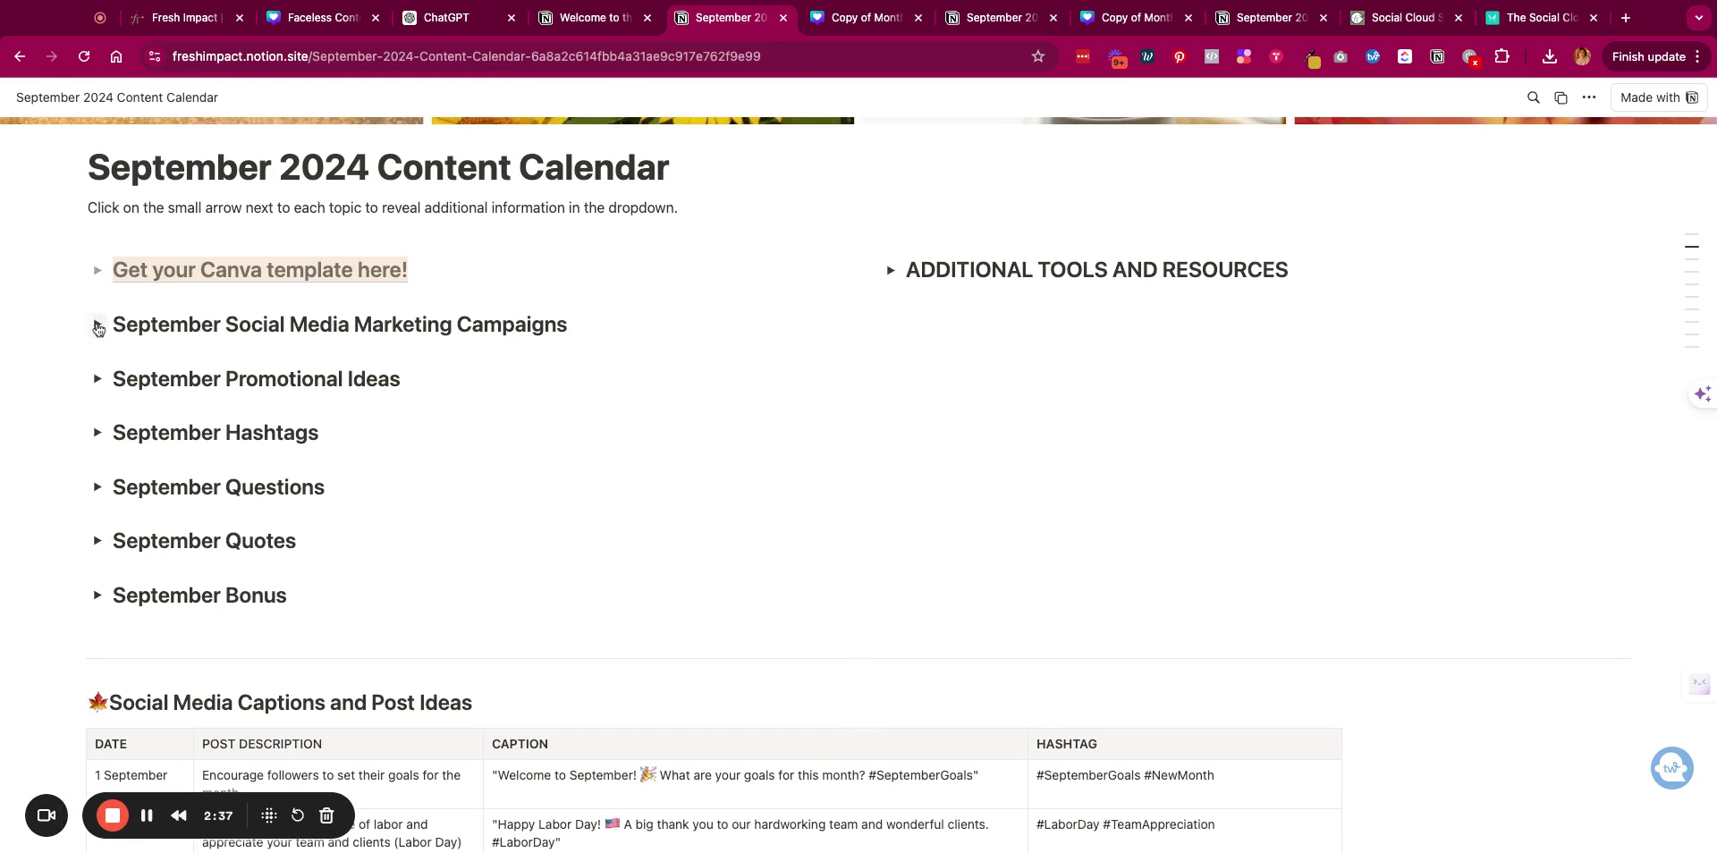
pyautogui.click(98, 326)
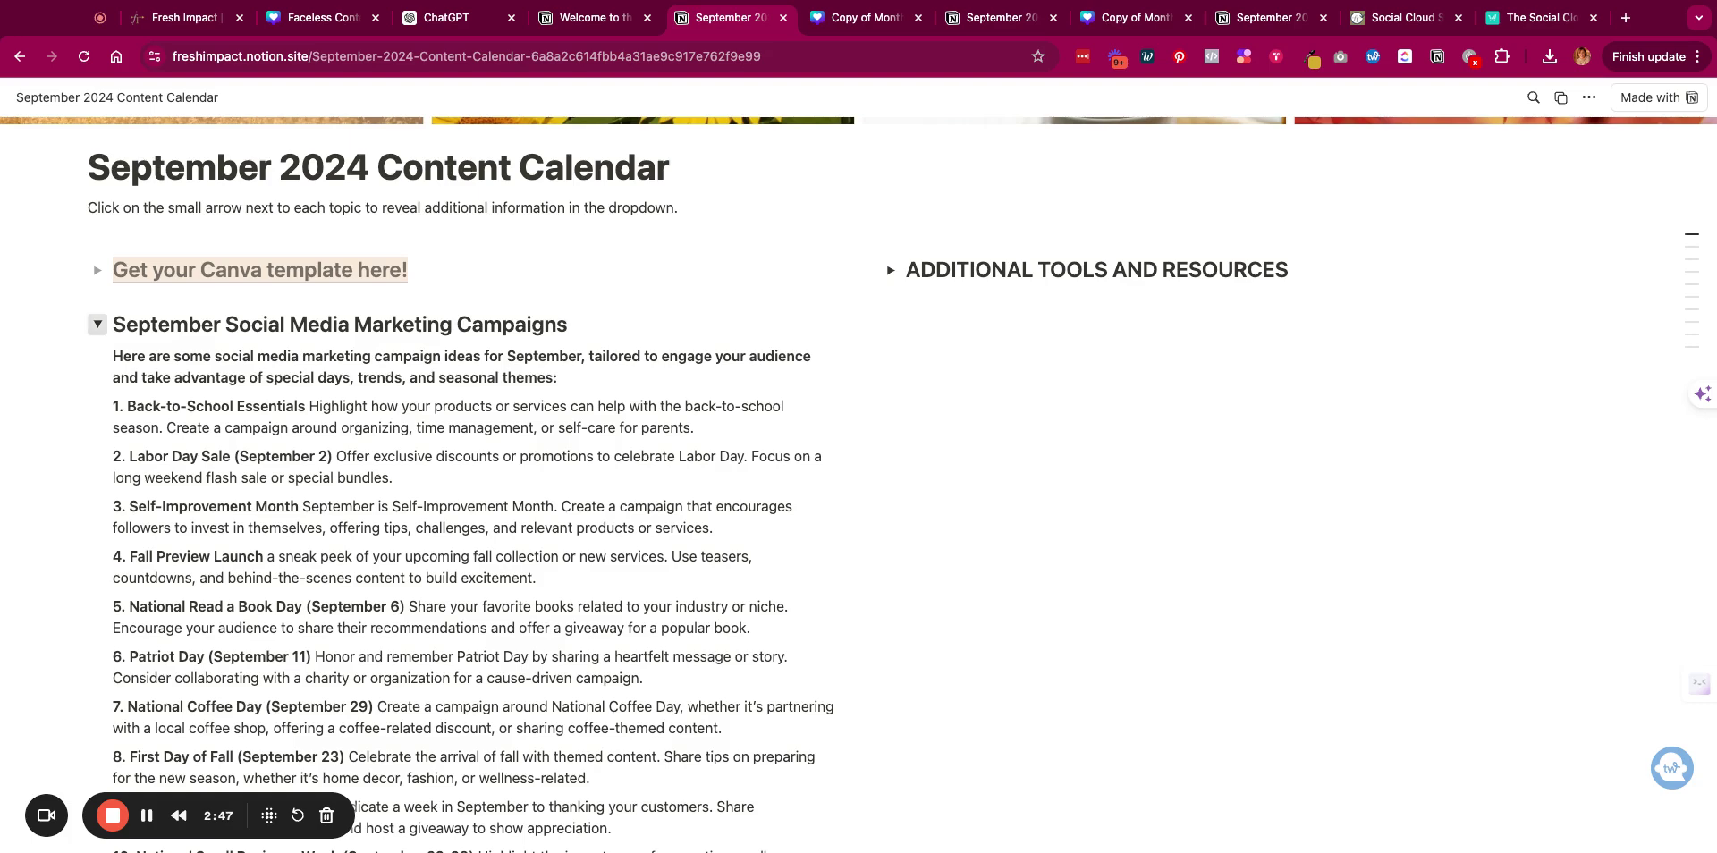
pyautogui.click(99, 324)
pyautogui.click(98, 379)
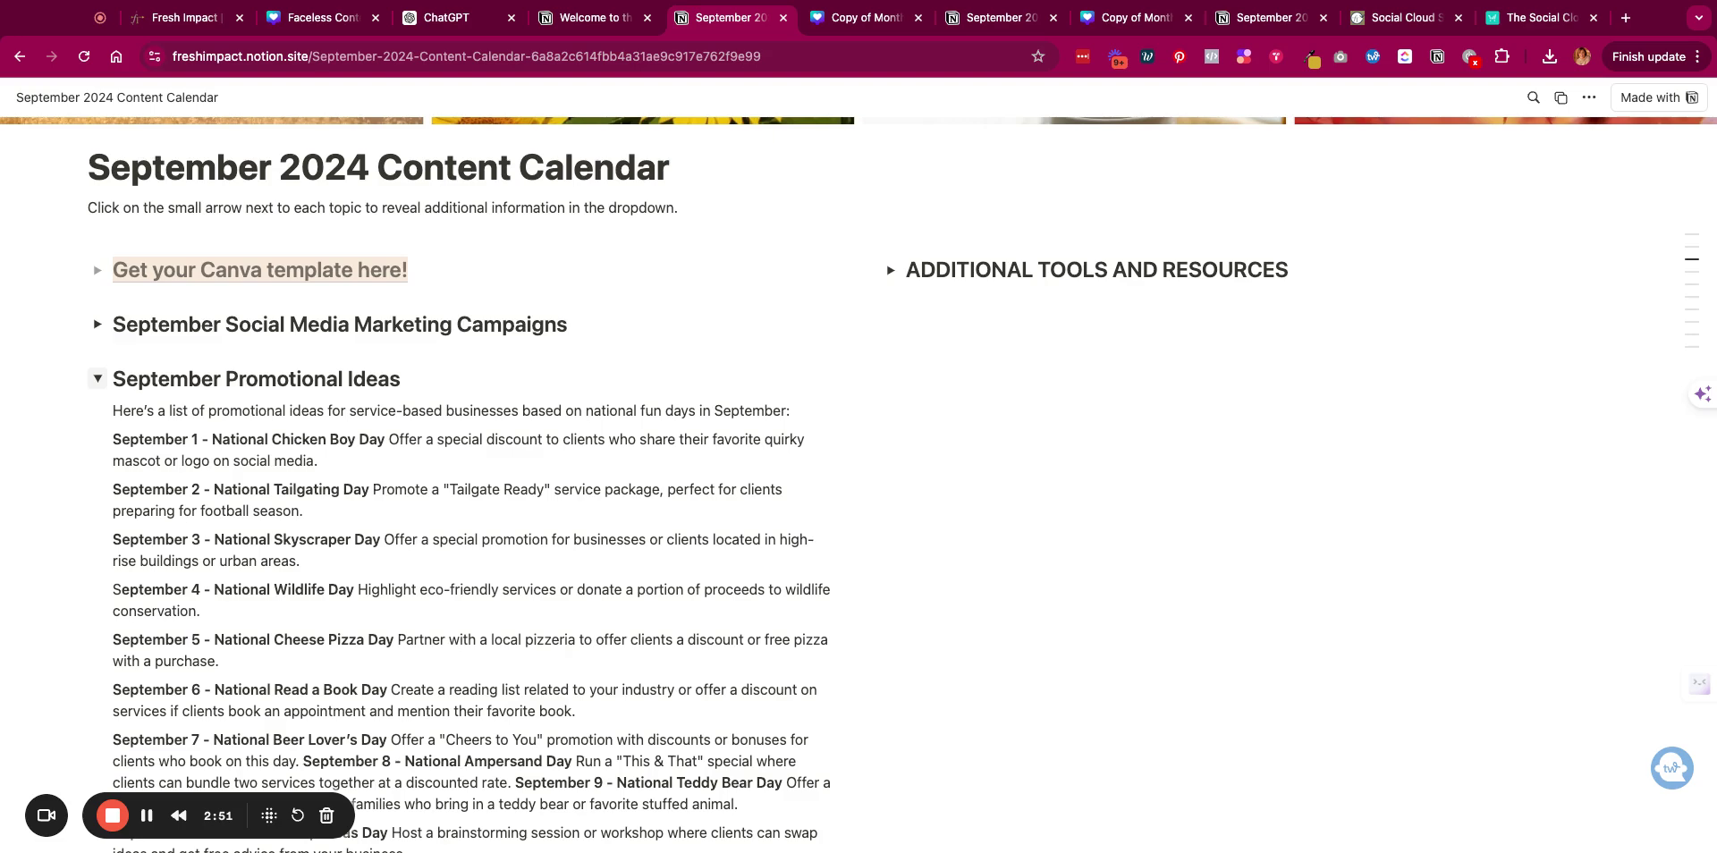
pyautogui.scroll(-3, 100, 255)
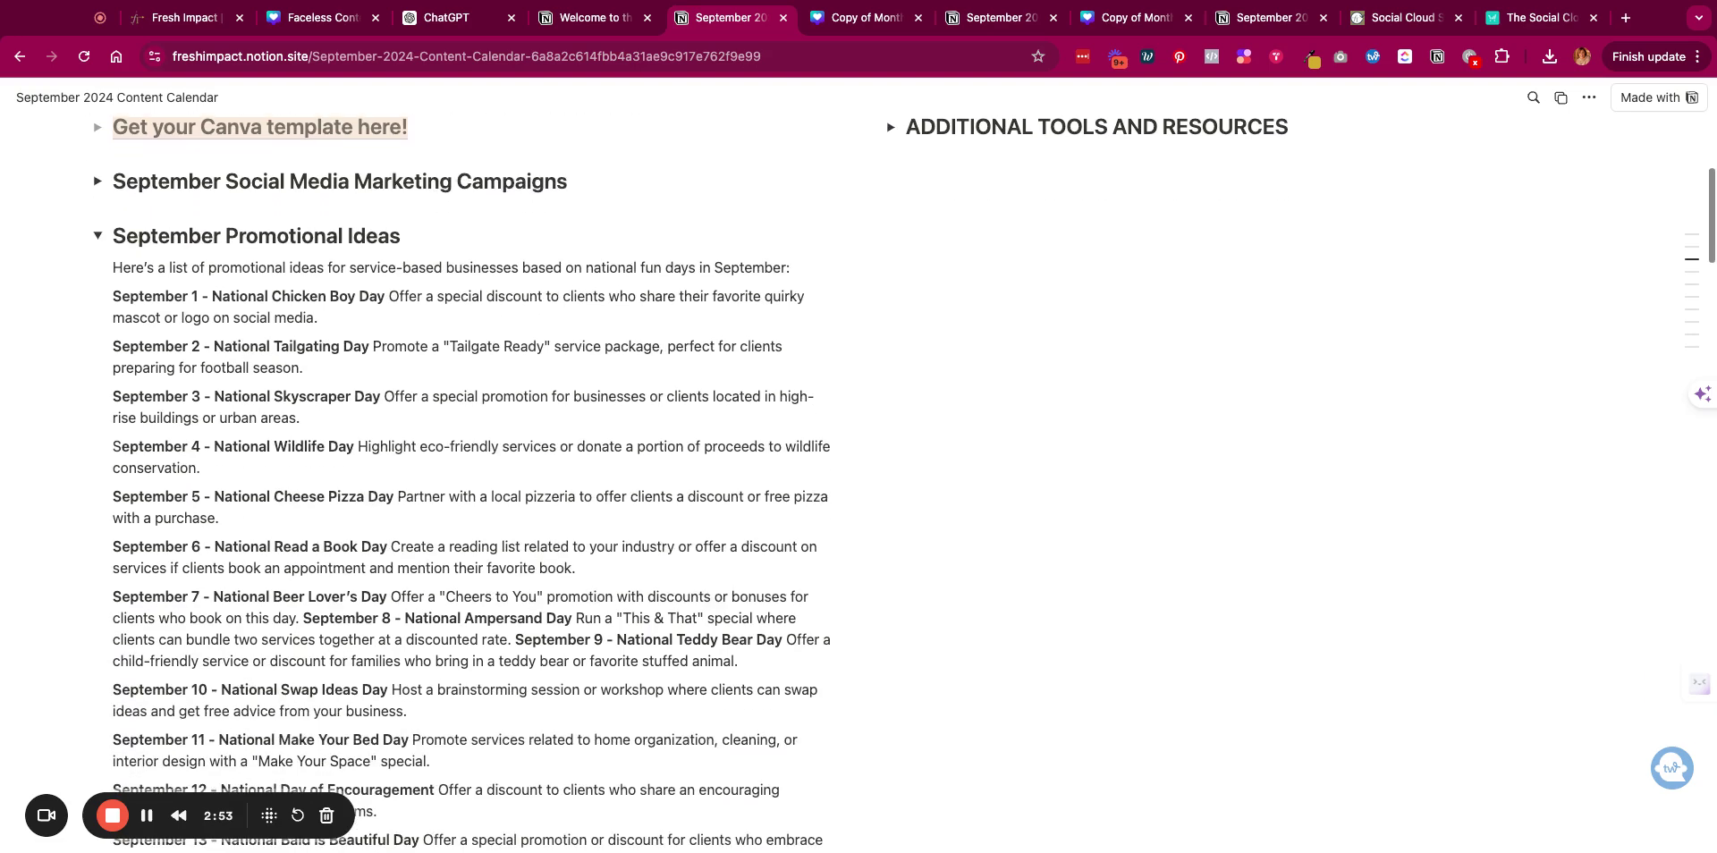
pyautogui.click(100, 237)
pyautogui.click(100, 291)
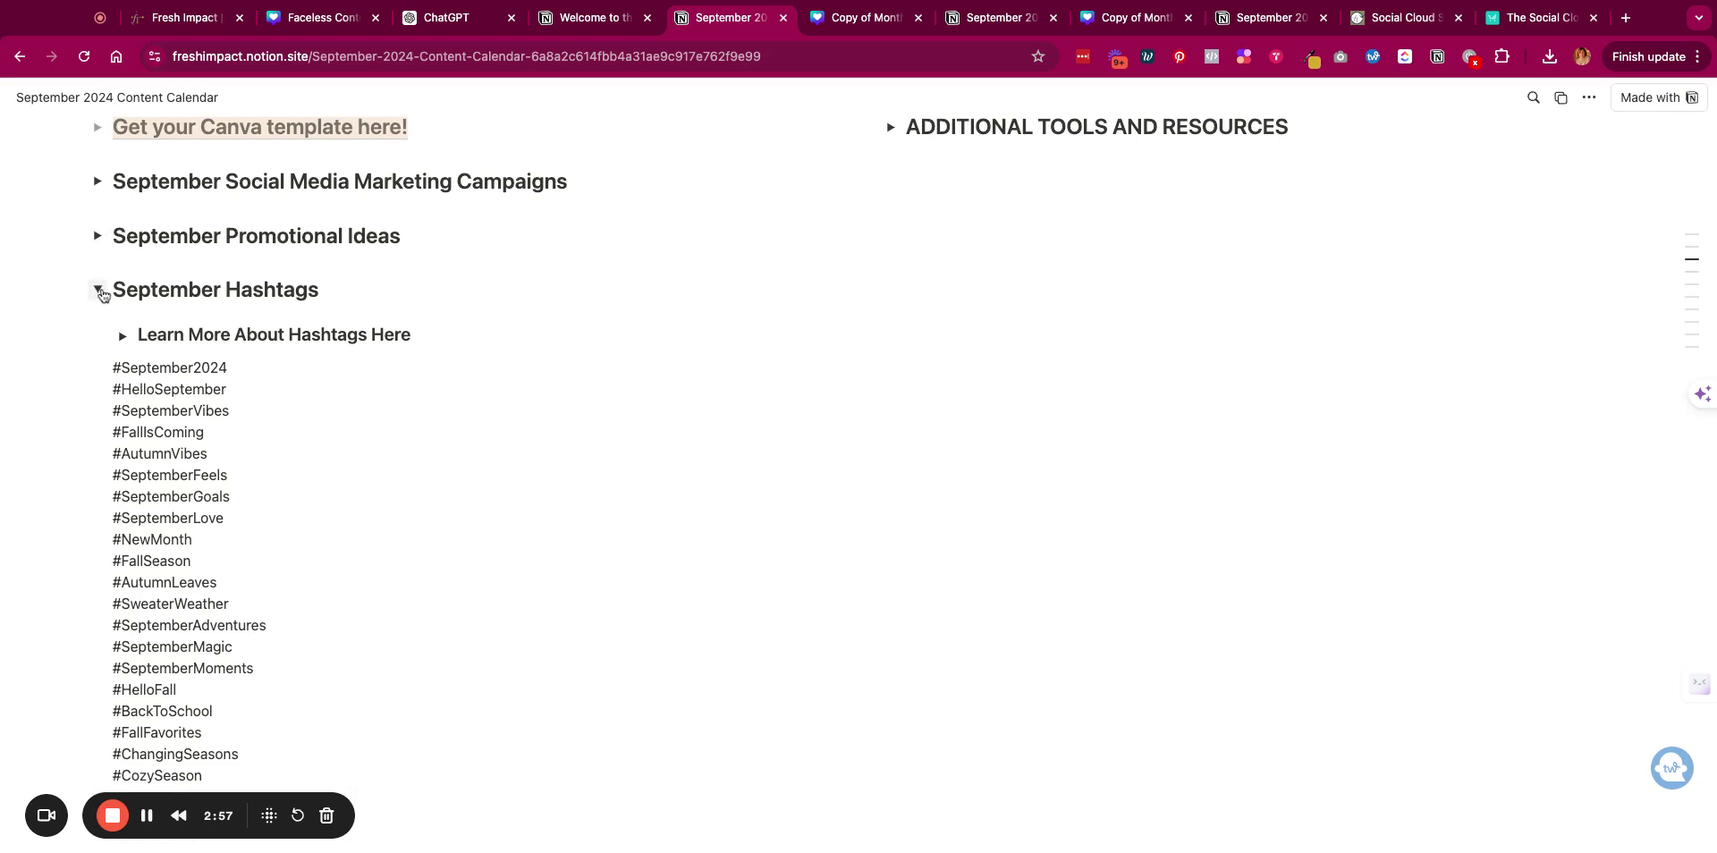
pyautogui.click(99, 290)
pyautogui.click(100, 345)
pyautogui.scroll(-3, 104, 348)
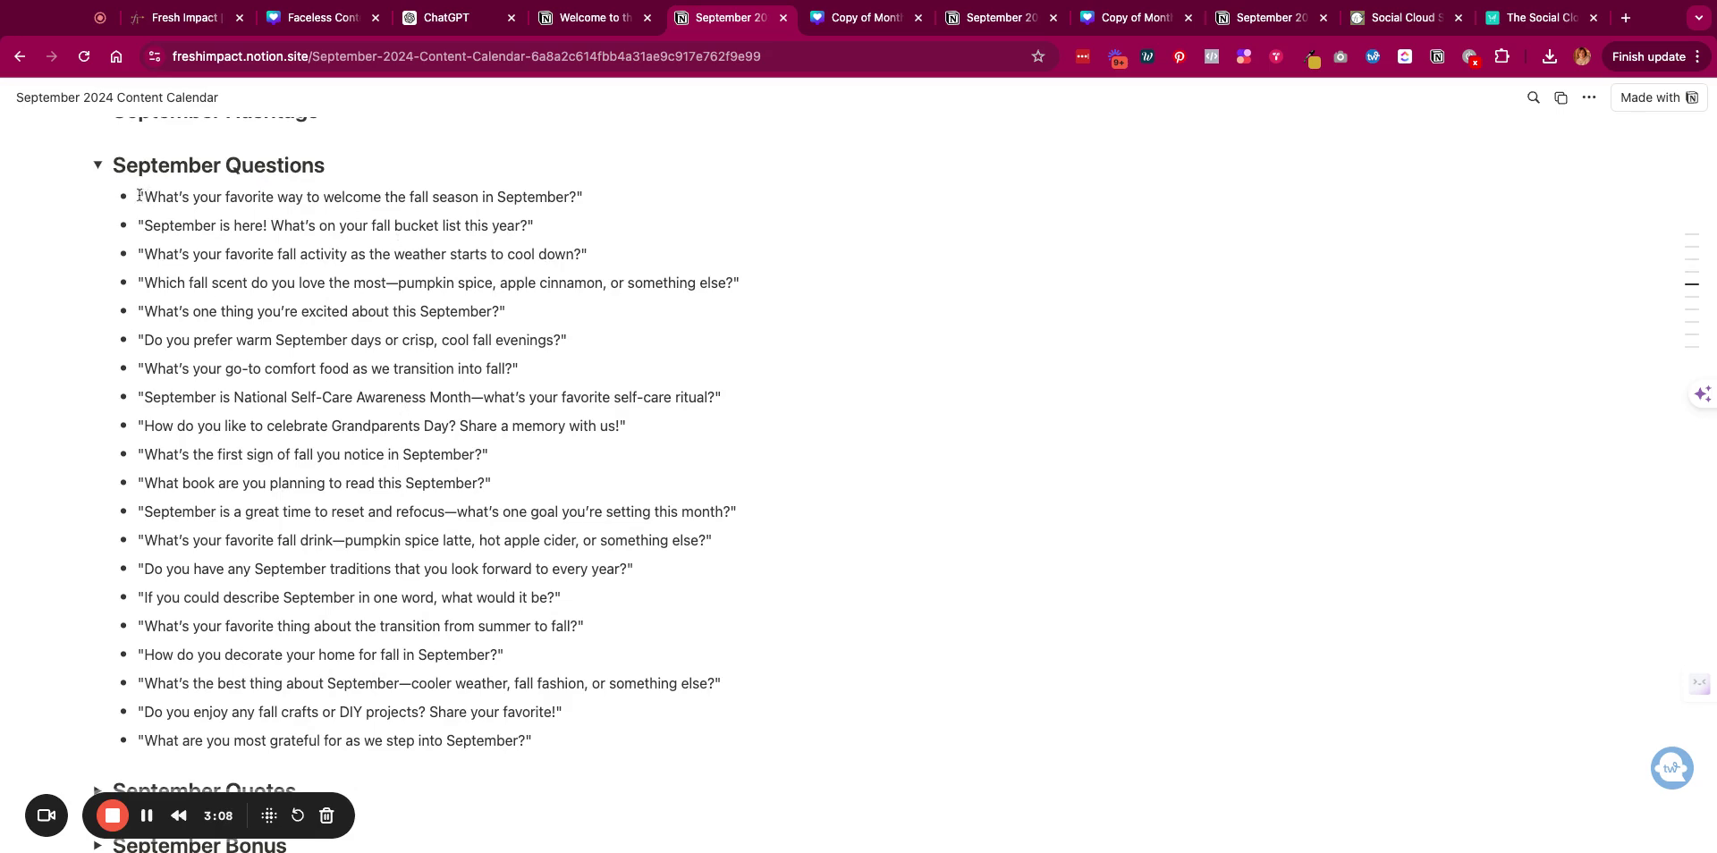
pyautogui.moveTo(139, 196); pyautogui.dragTo(583, 196)
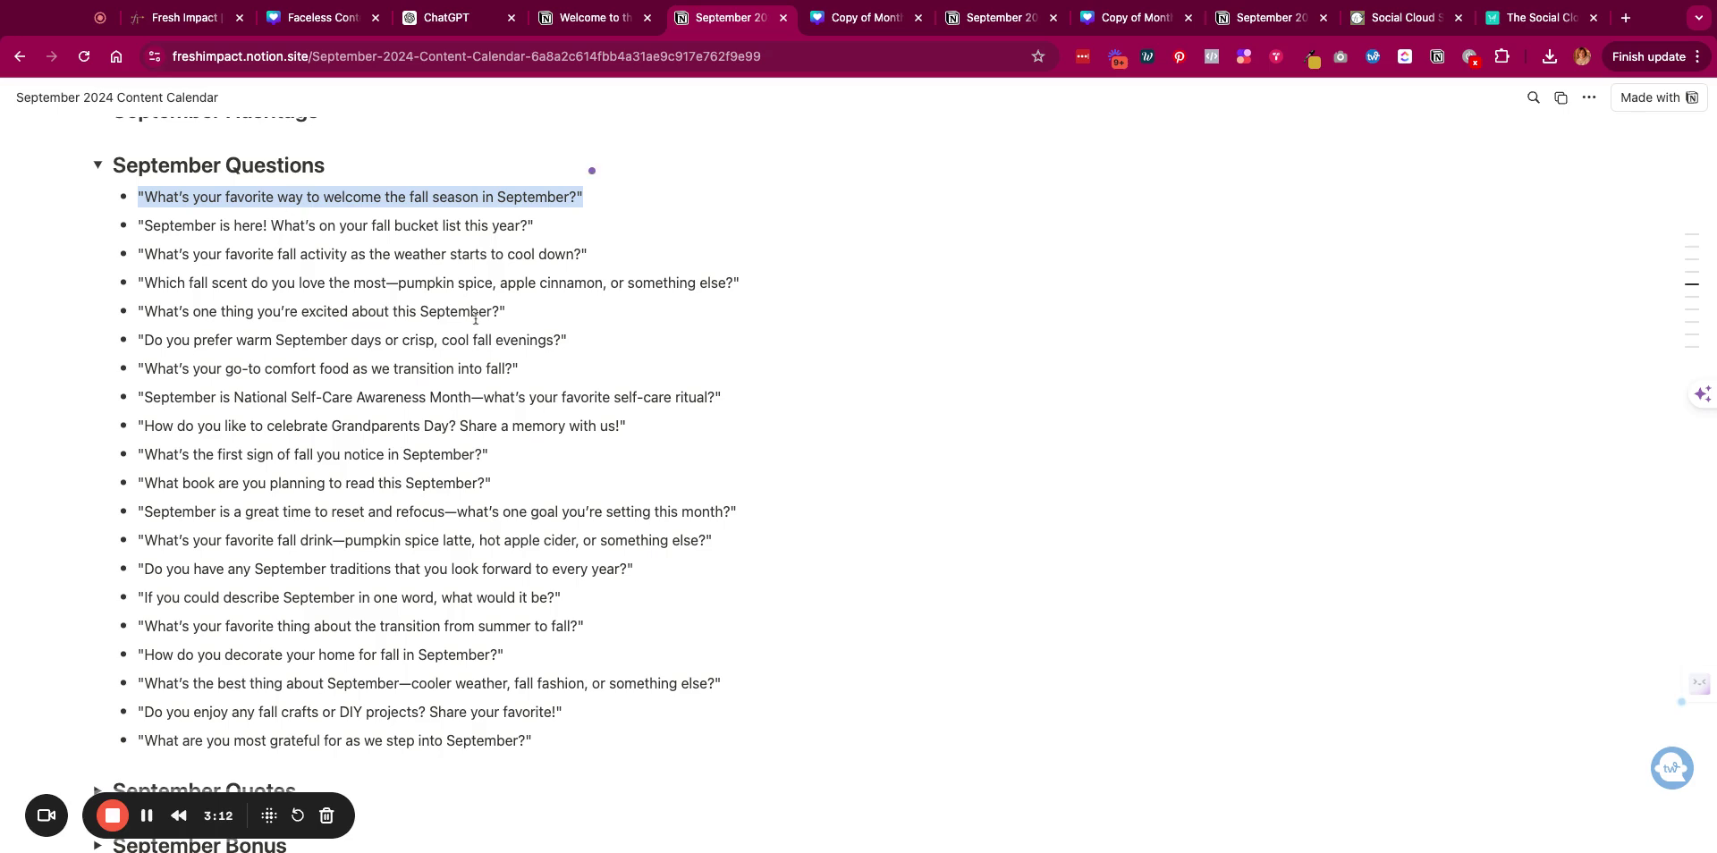
pyautogui.click(98, 166)
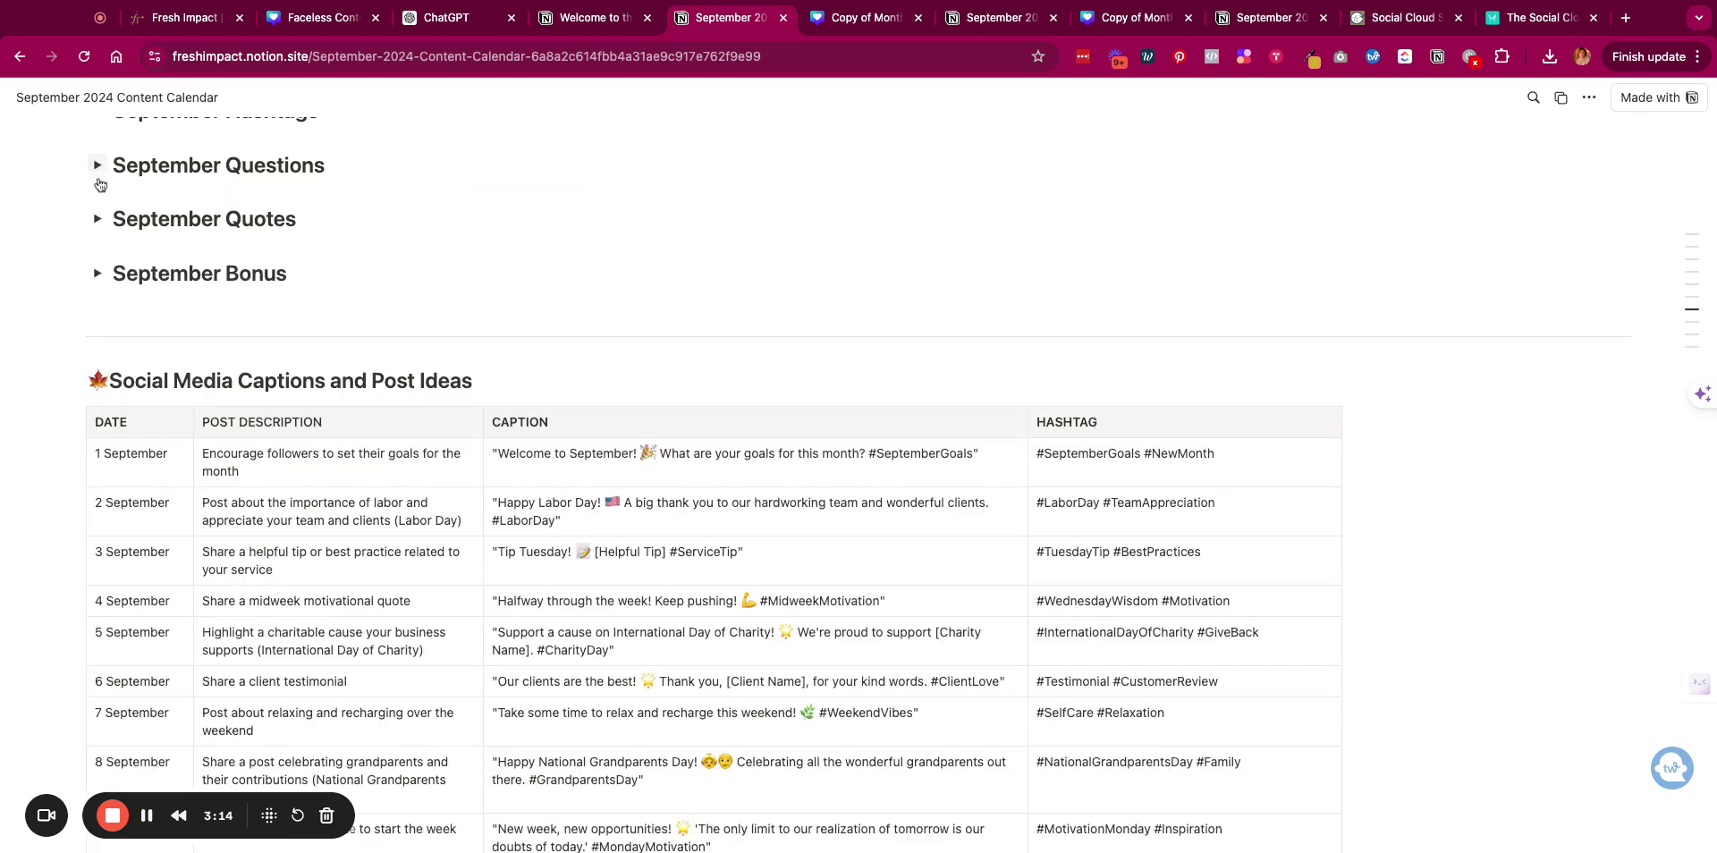
pyautogui.click(98, 219)
pyautogui.click(97, 219)
pyautogui.click(98, 274)
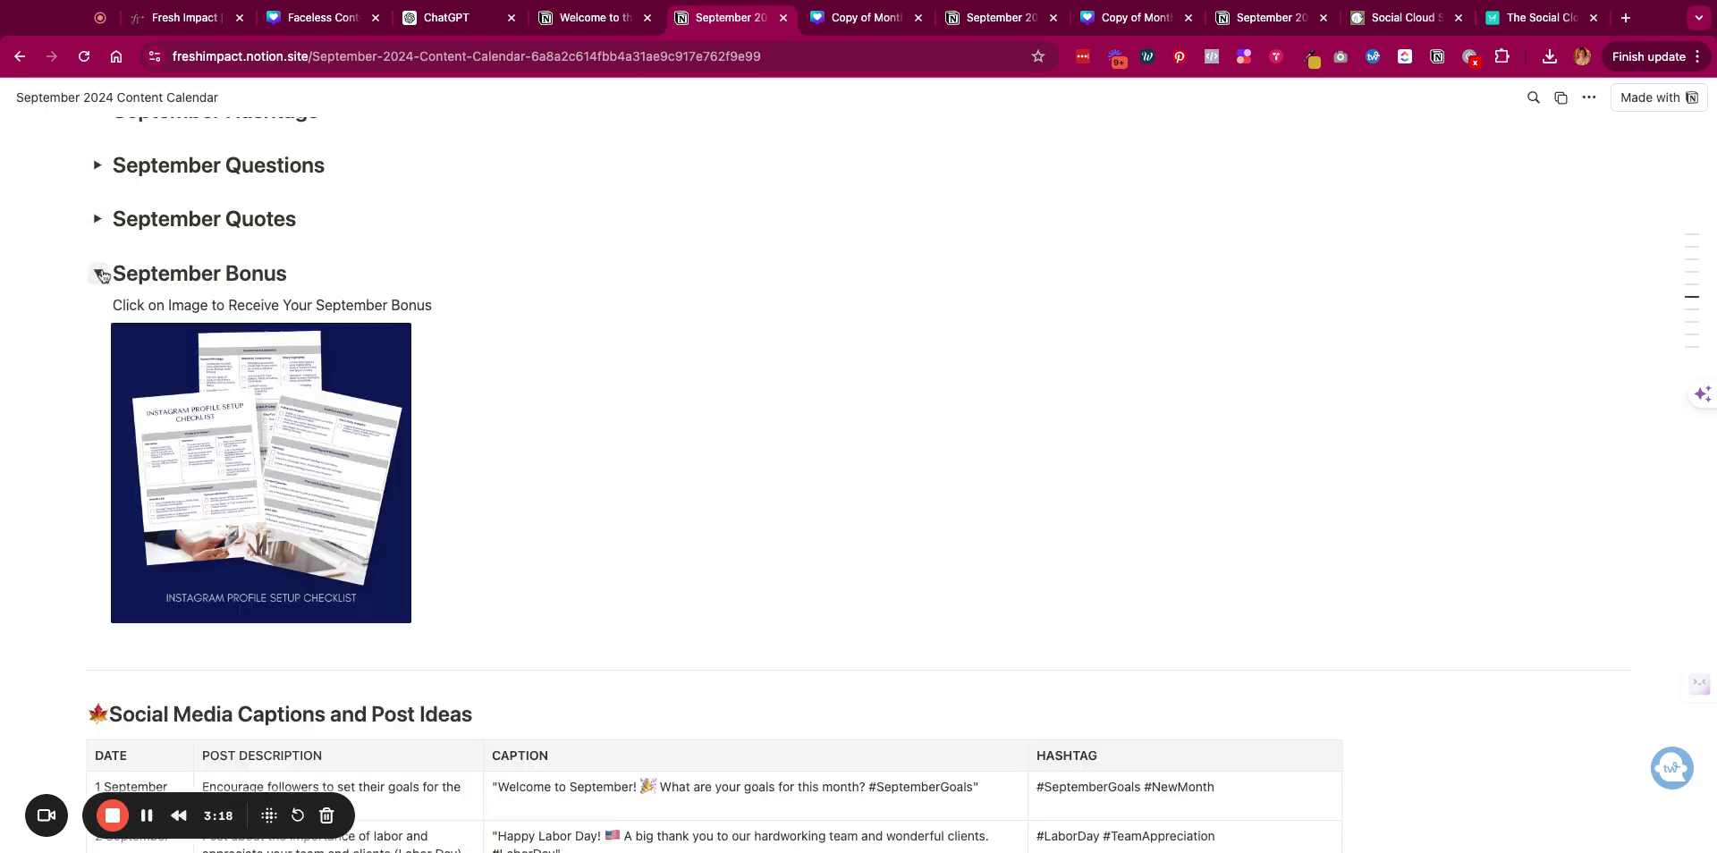
pyautogui.scroll(-2, 101, 277)
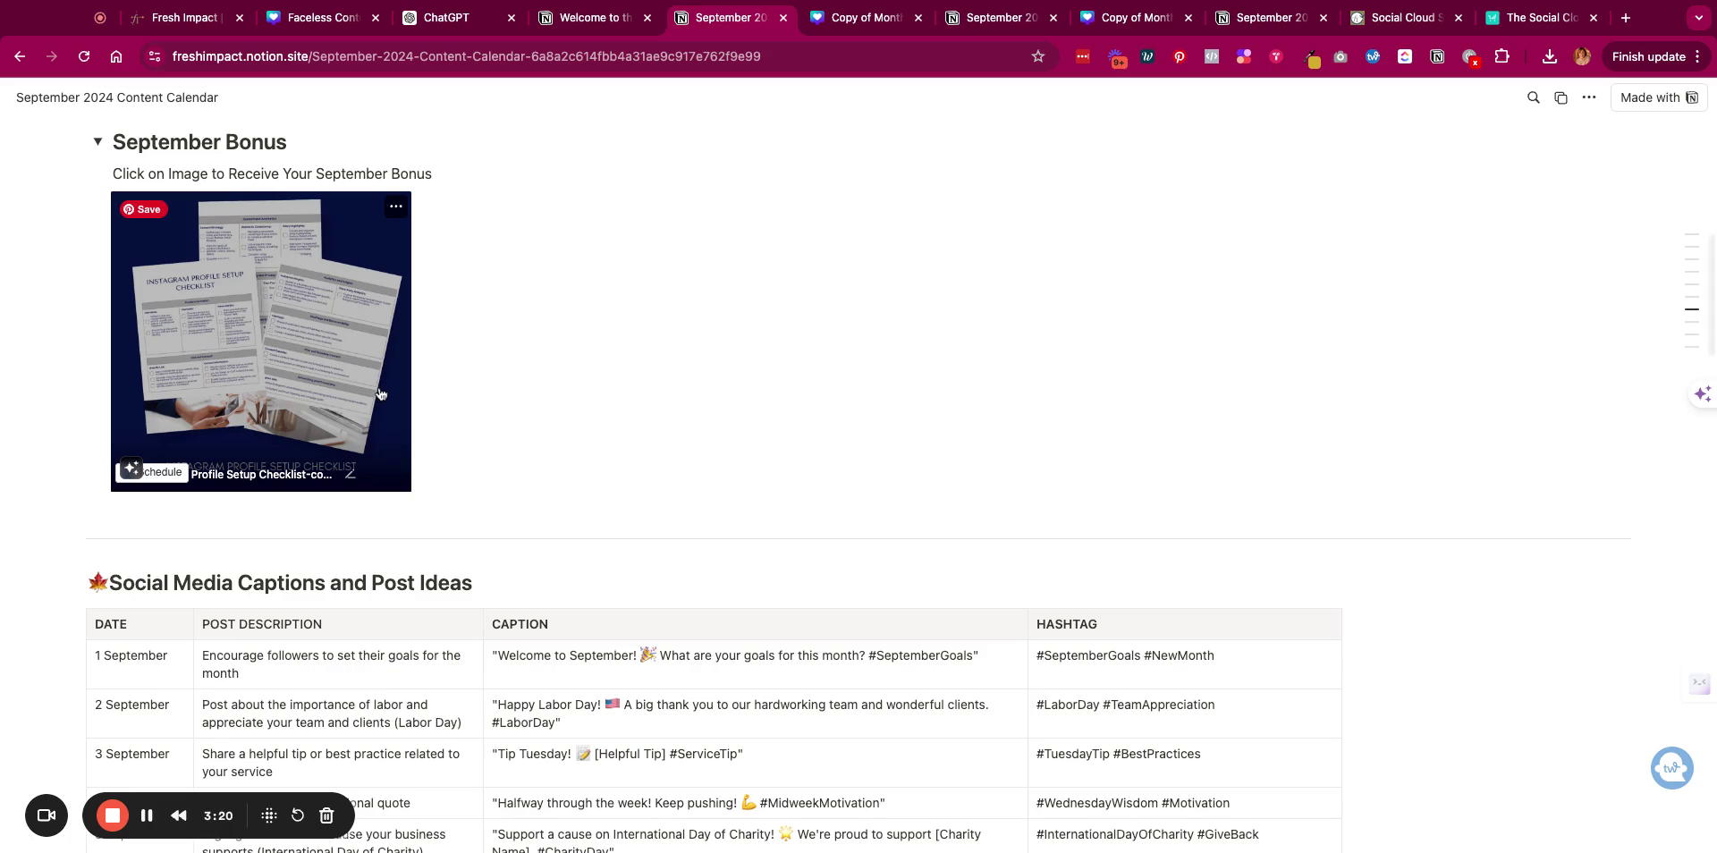
pyautogui.scroll(1, 380, 392)
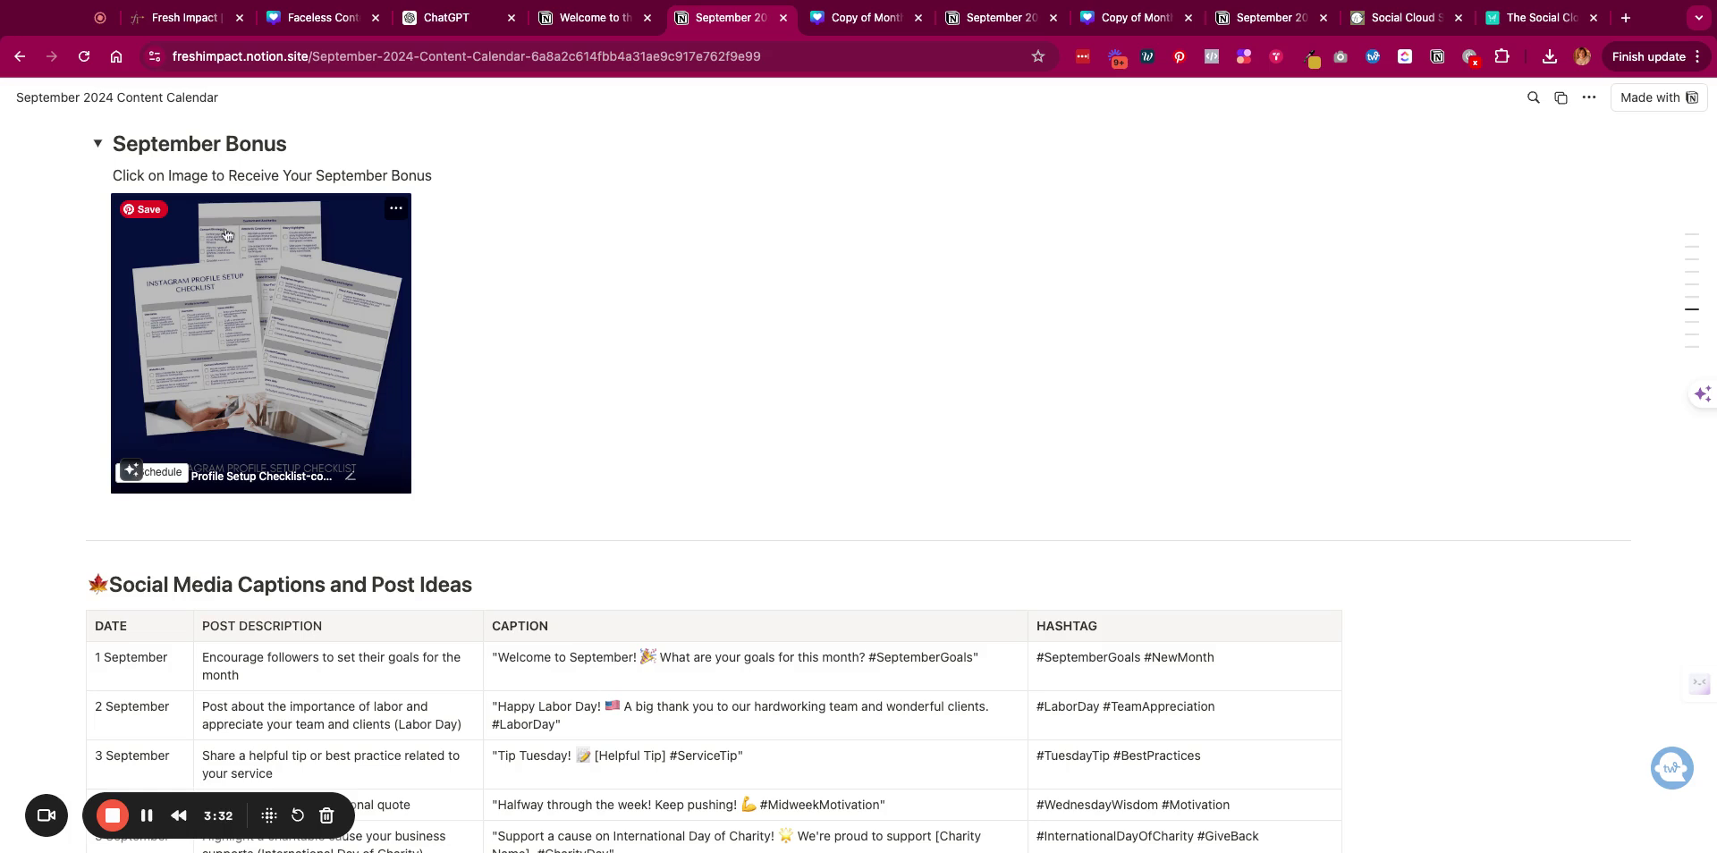
# - Collapse September Bonus and scroll down to the Special Days Social Media Captions and Post Ideas table
pyautogui.click(98, 145)
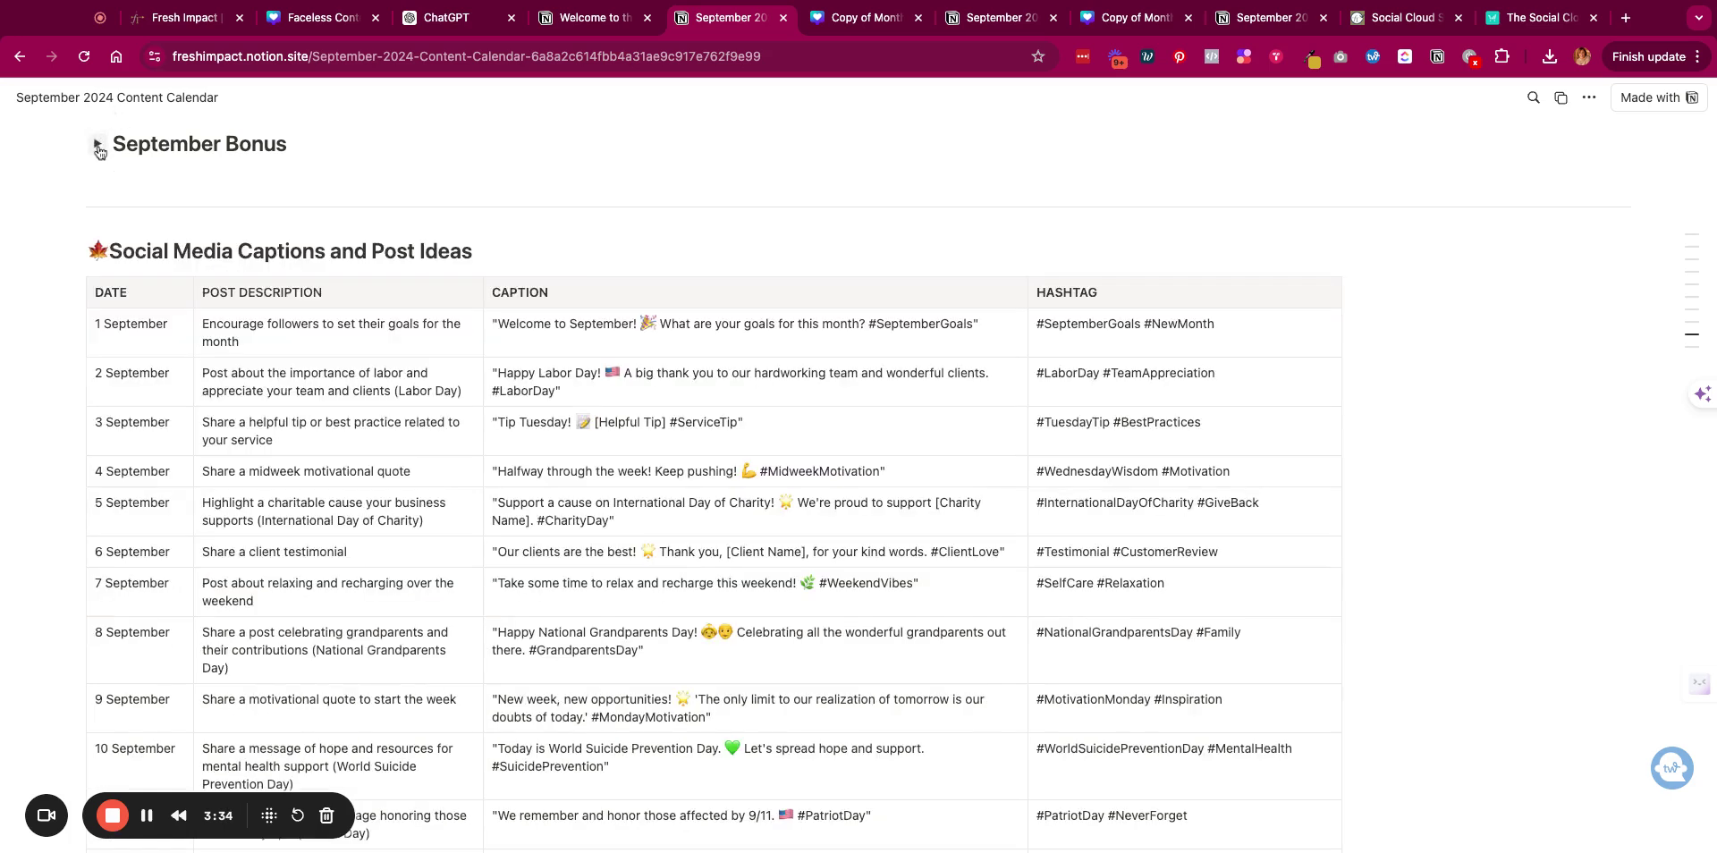
pyautogui.scroll(-2, 134, 171)
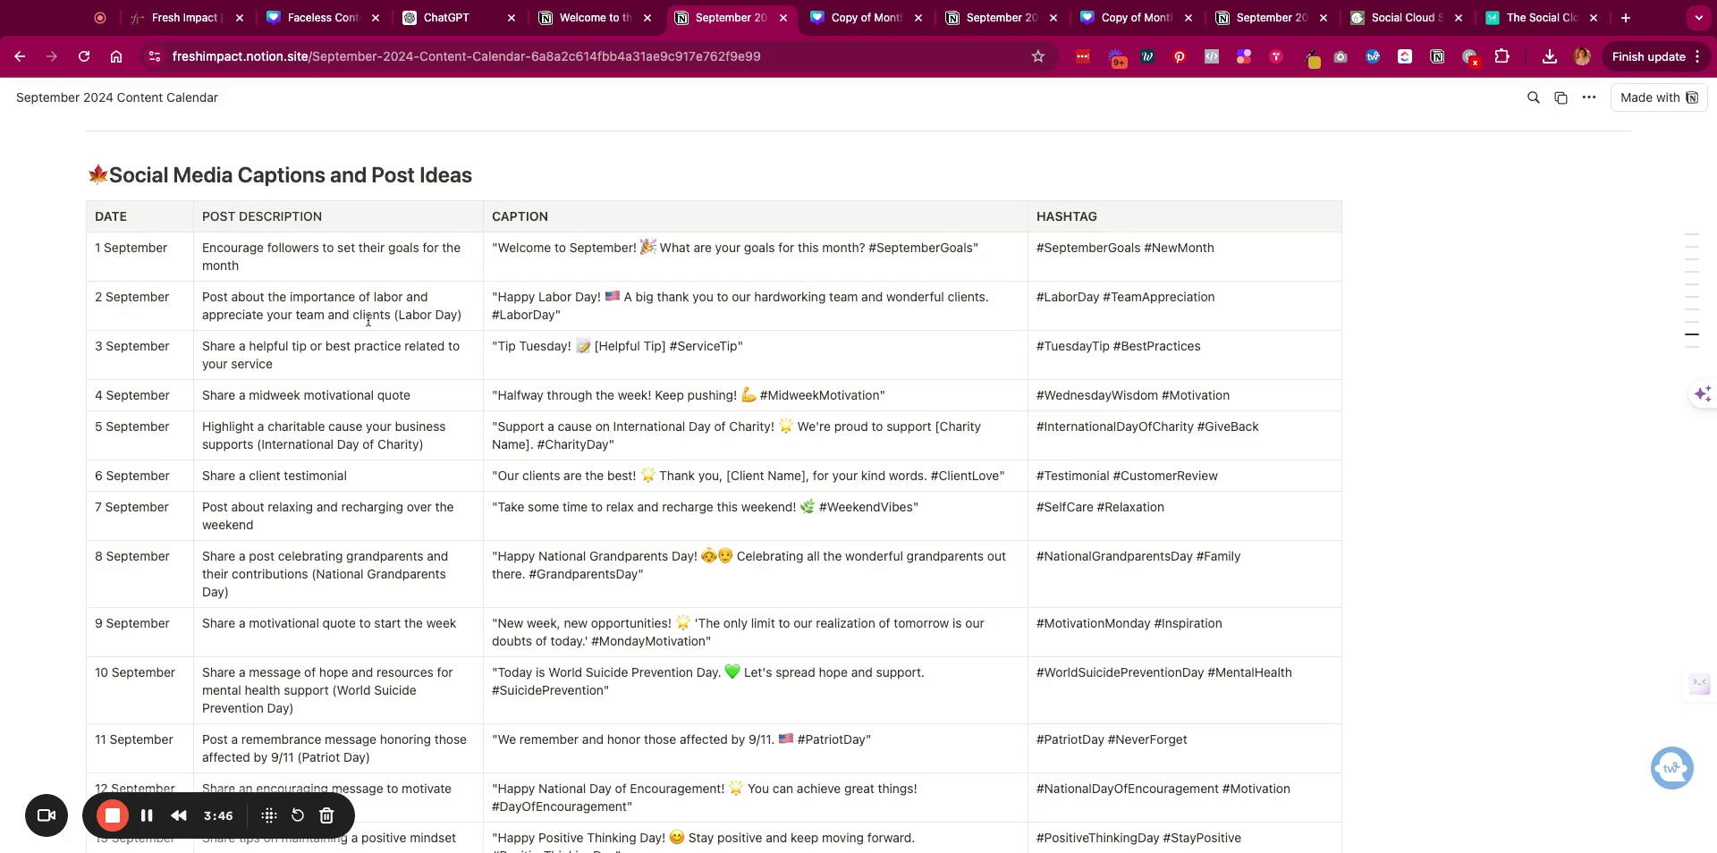
pyautogui.scroll(-12, 1286, 293)
pyautogui.scroll(-5, 1214, 292)
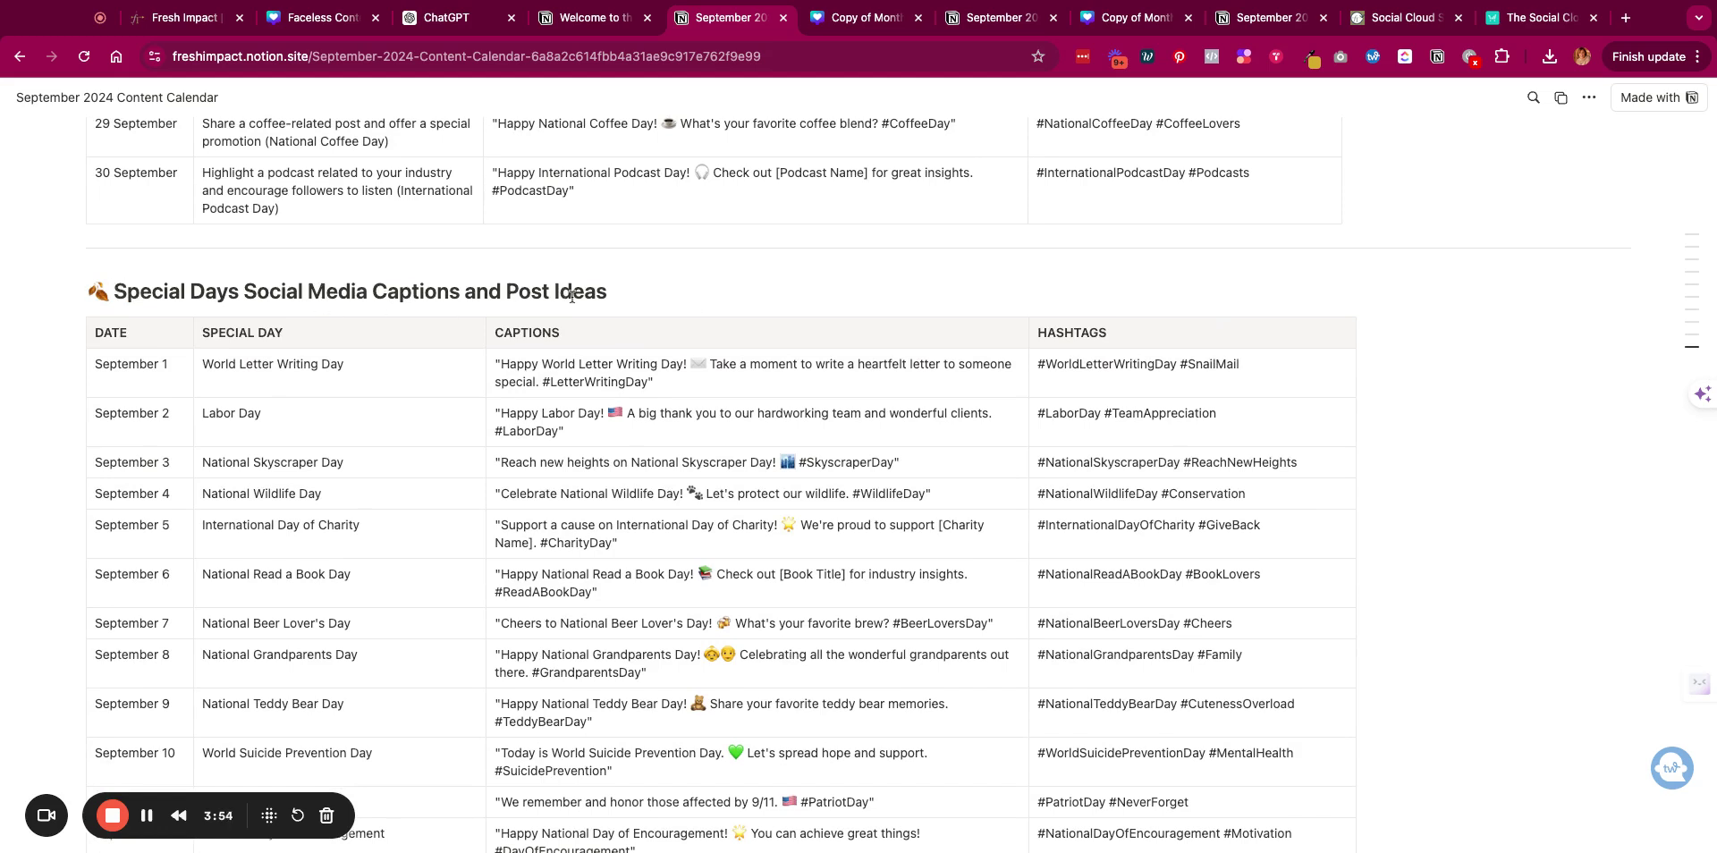
pyautogui.scroll(-2, 569, 294)
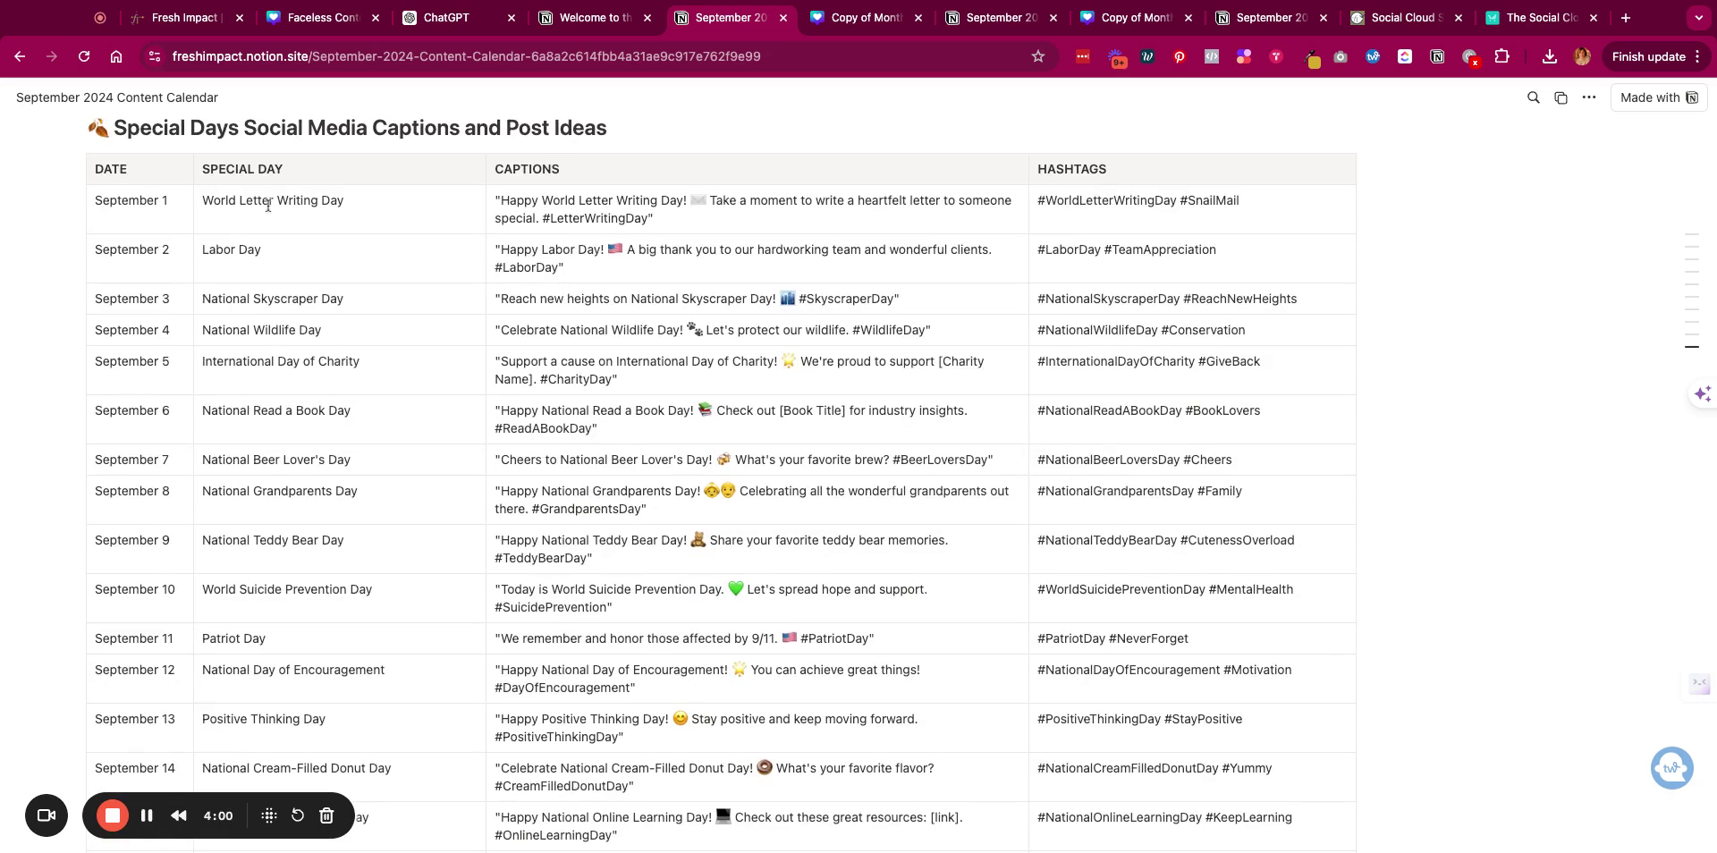
# - Glance at the Canva kit tab, then go back to the Notion calendar and scroll to its top
pyautogui.click(854, 25)
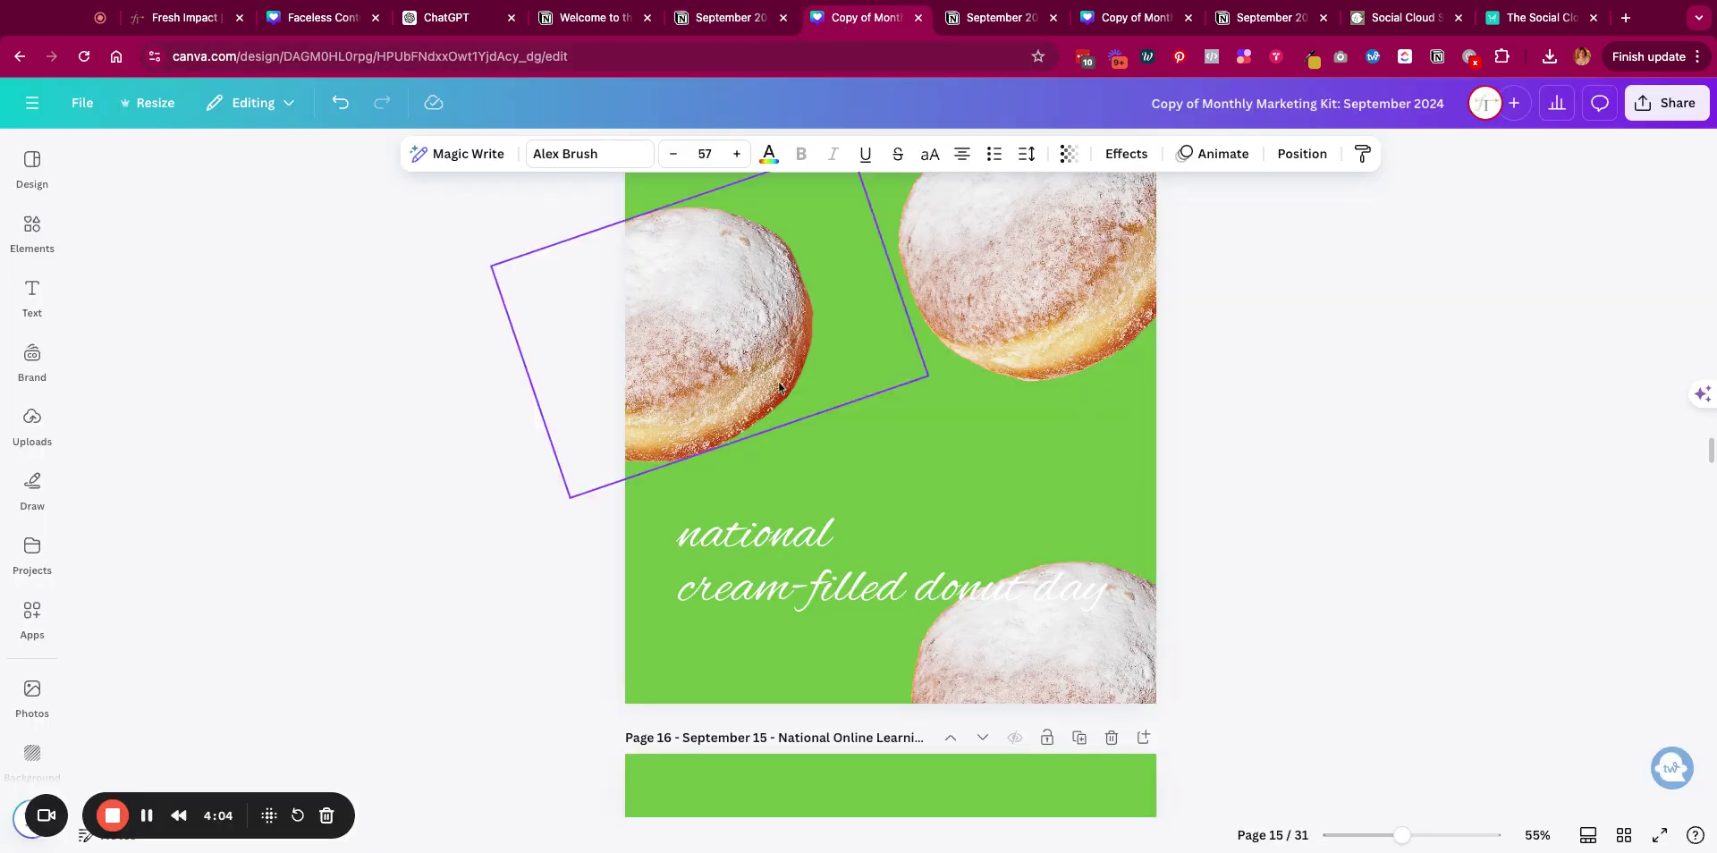
pyautogui.click(709, 23)
pyautogui.scroll(-3, 397, 302)
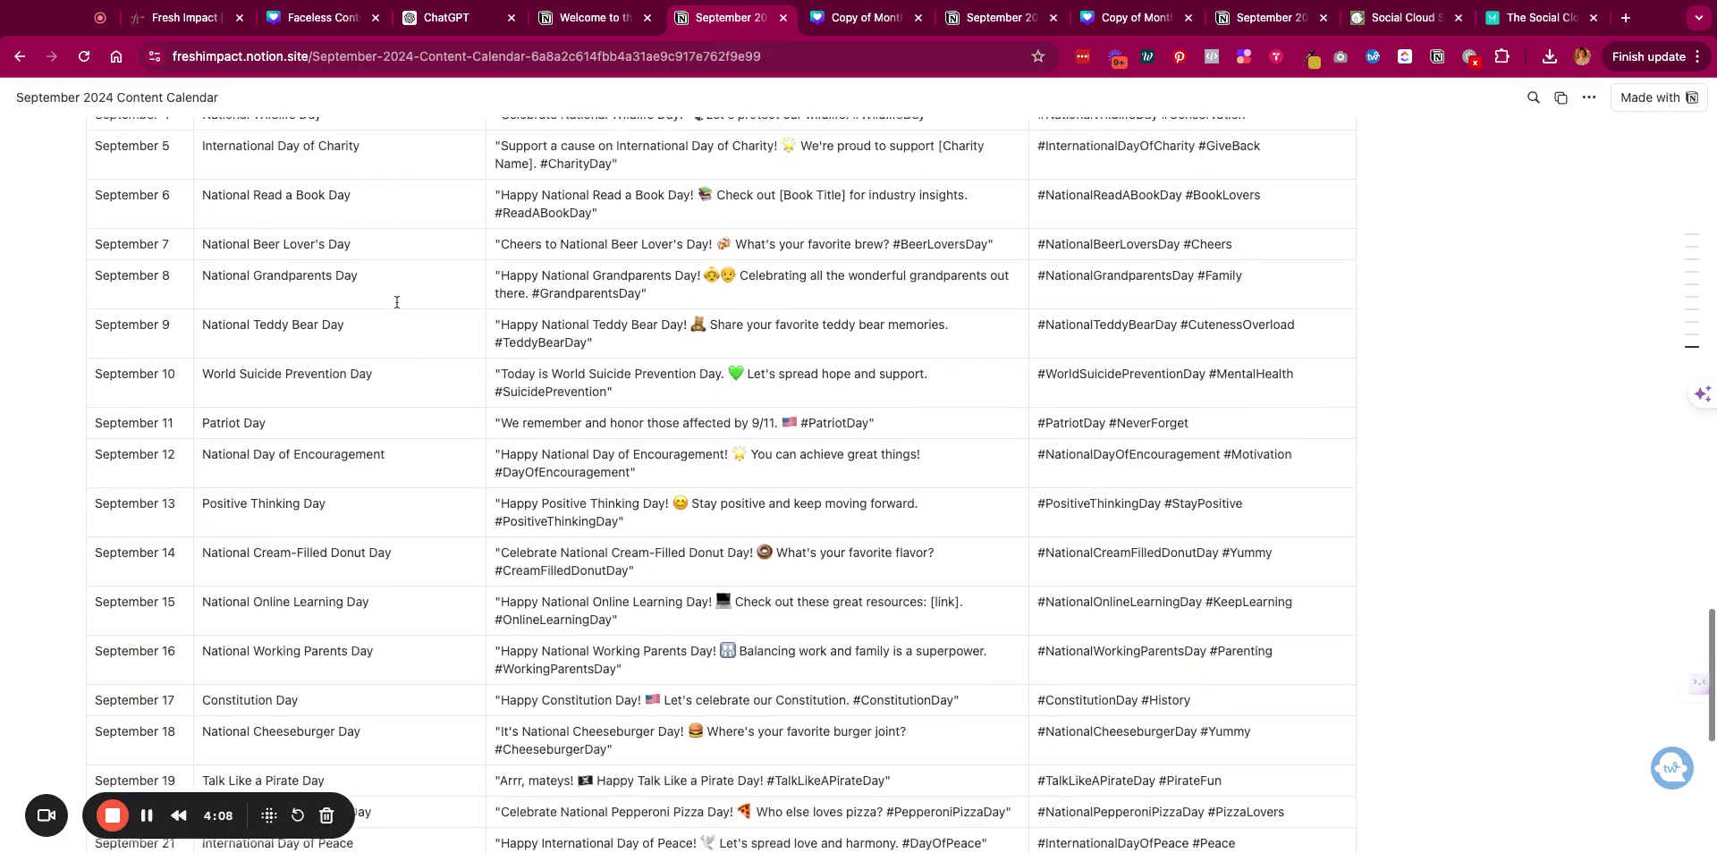
pyautogui.scroll(10, 397, 302)
pyautogui.scroll(15, 397, 302)
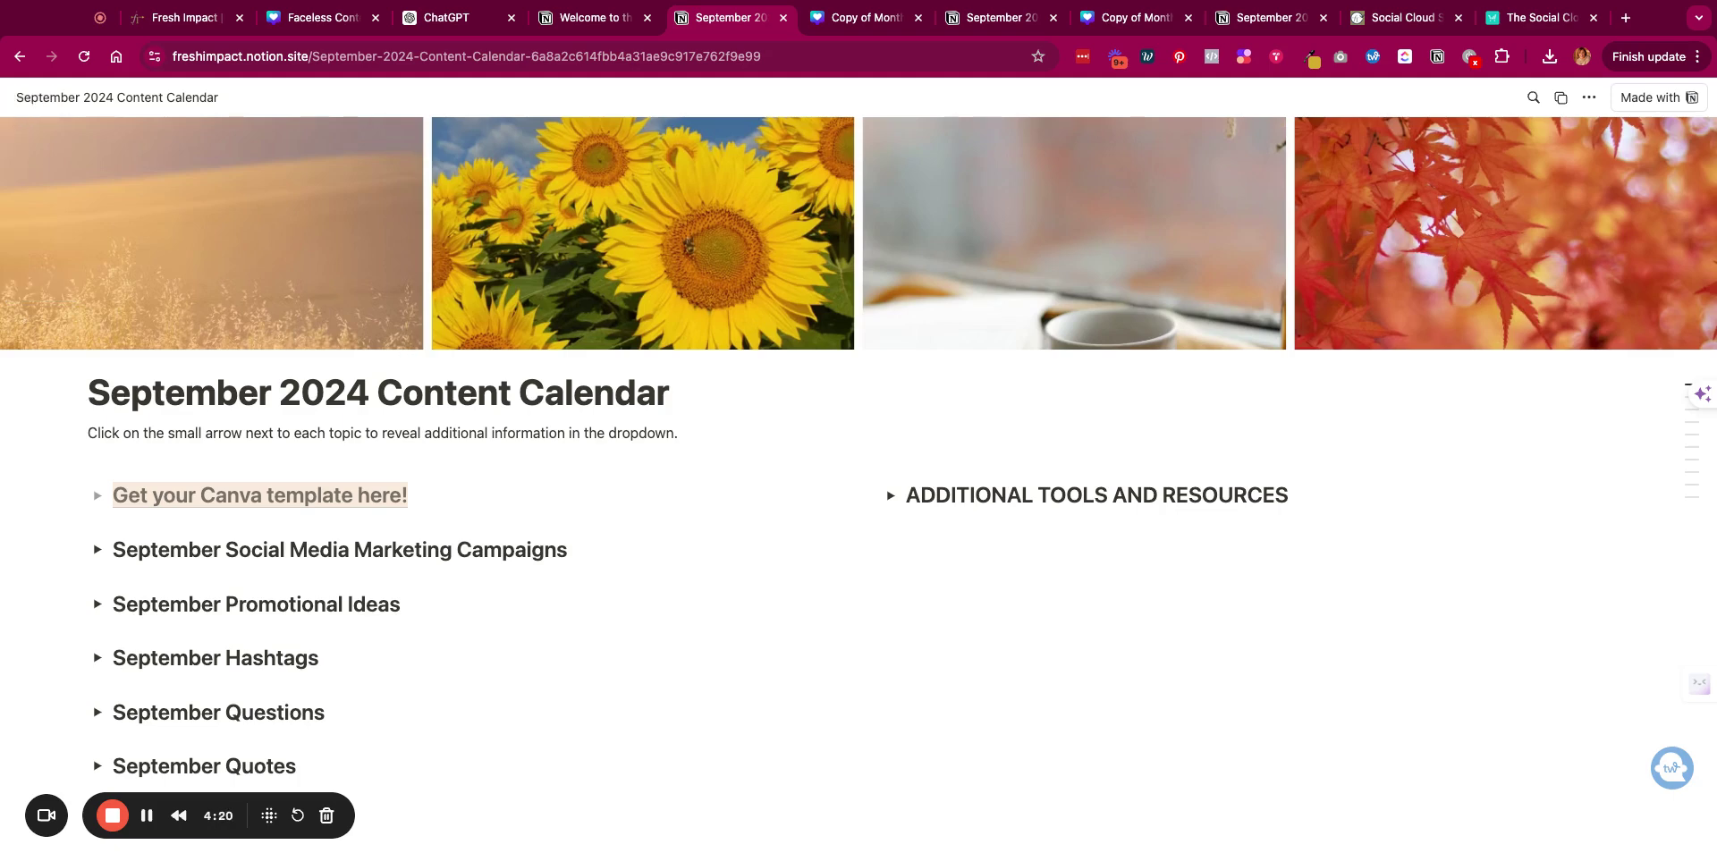
pyautogui.scroll(-2, 184, 787)
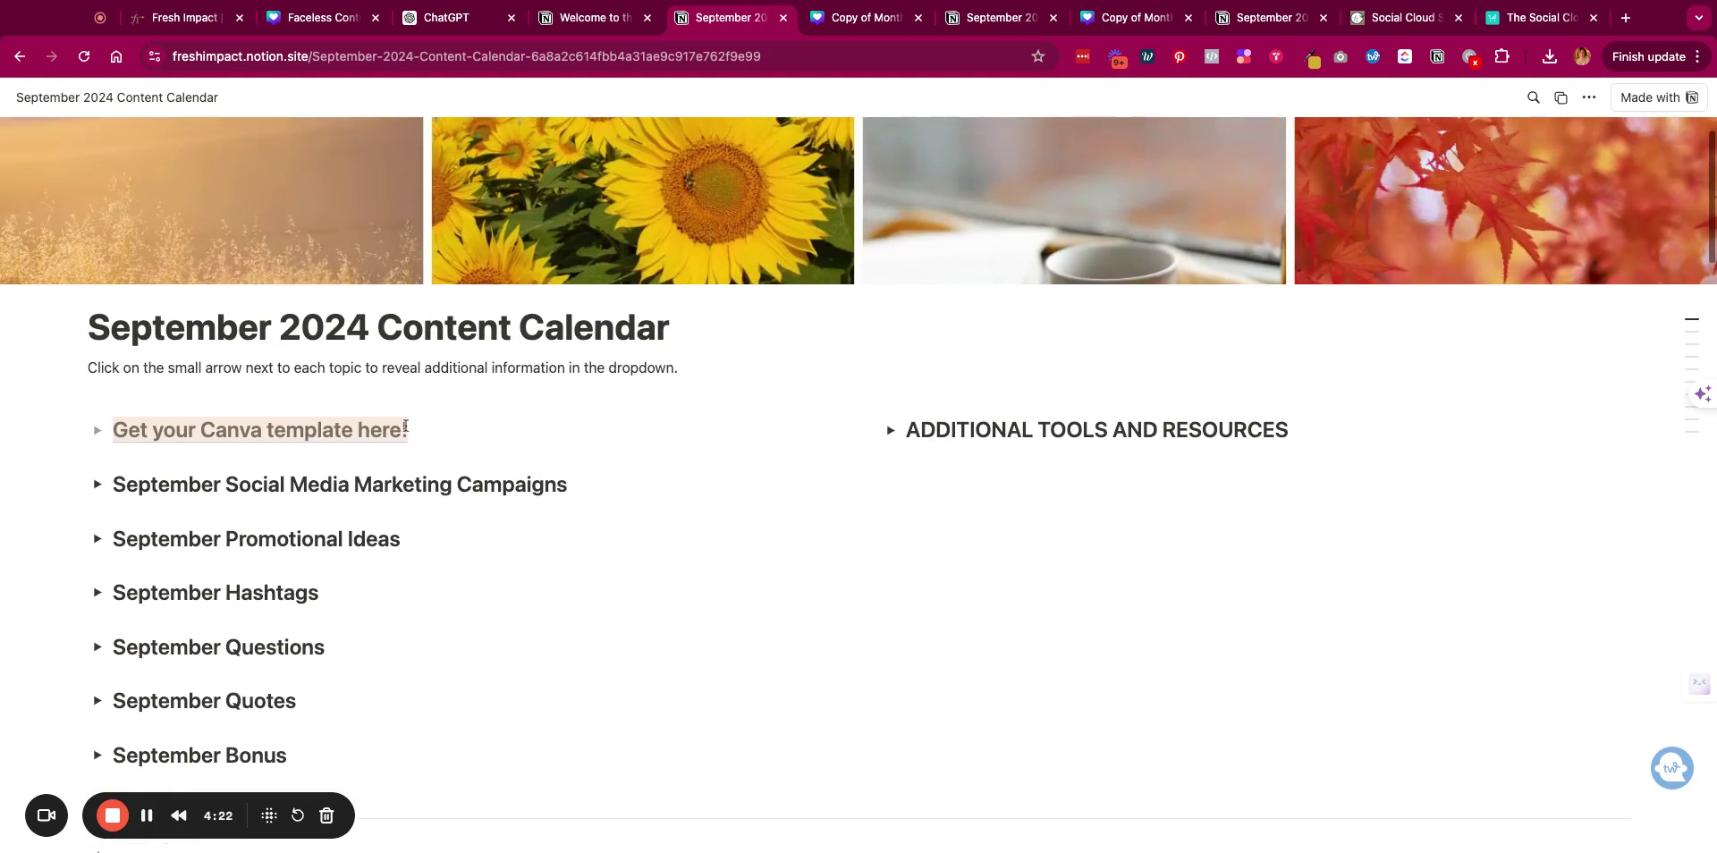